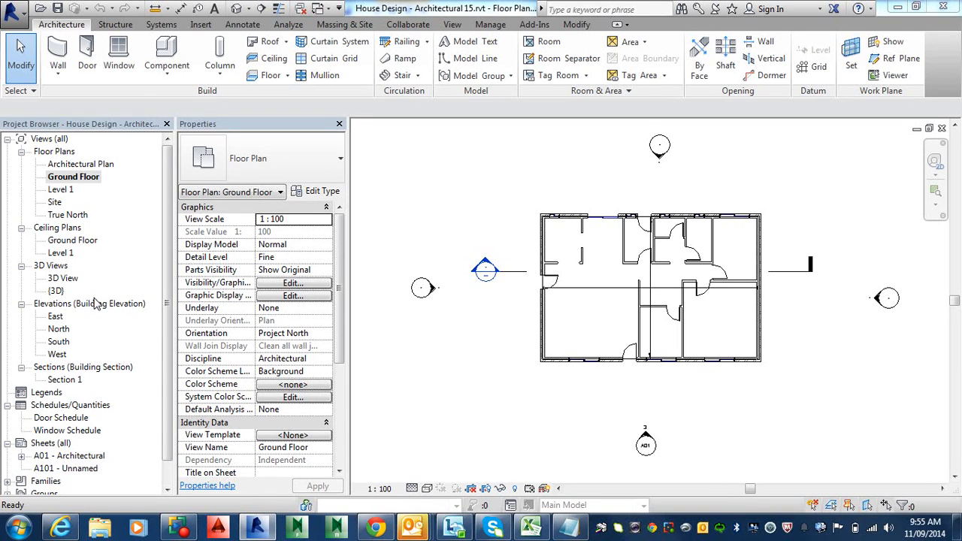
Open the North building elevation view.
double_click(64, 330)
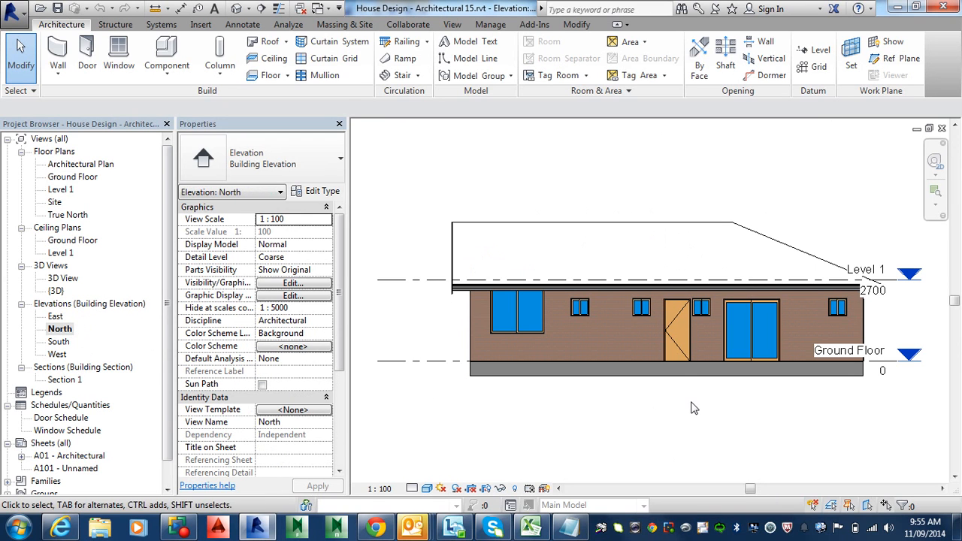
middle_click_drag(701, 412, 638, 430)
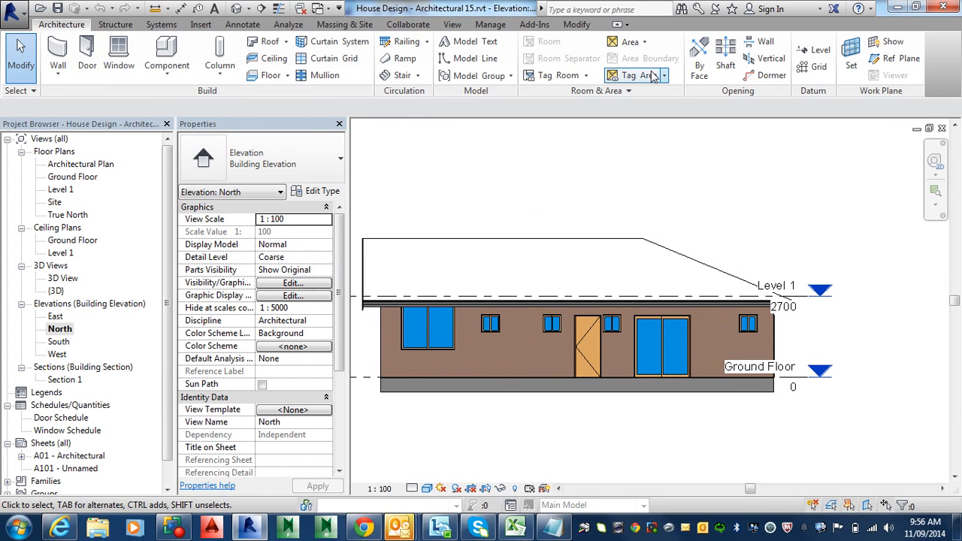
left_click(820, 51)
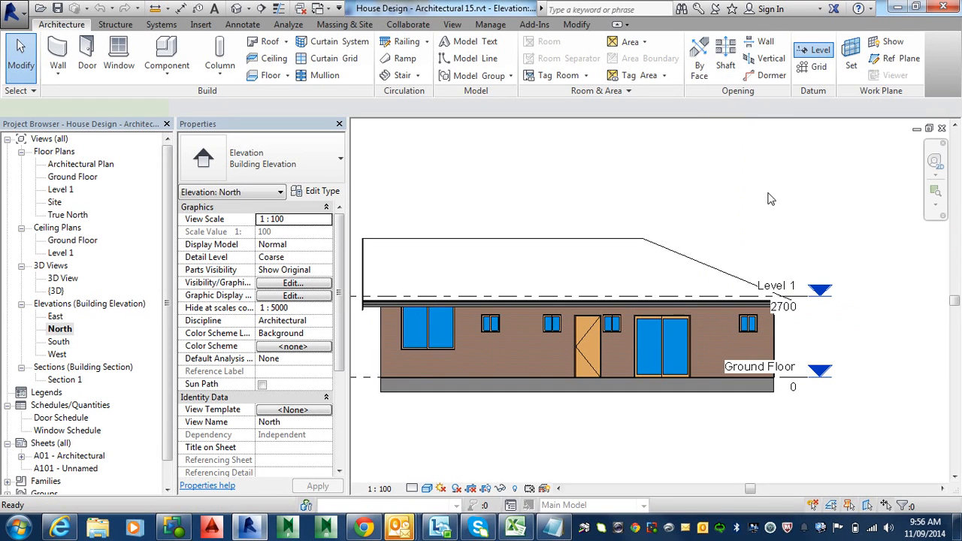
left_click(480, 295)
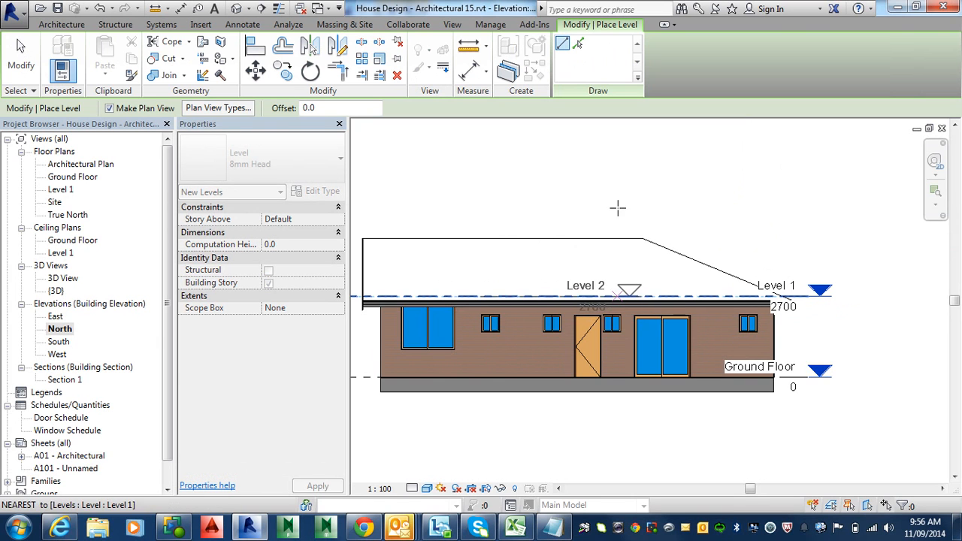
key("Escape")
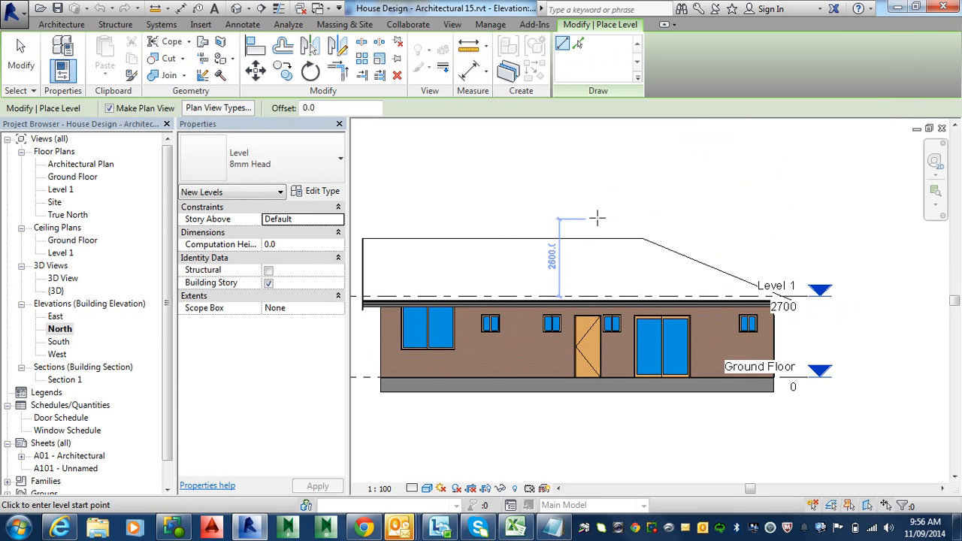
key("Escape")
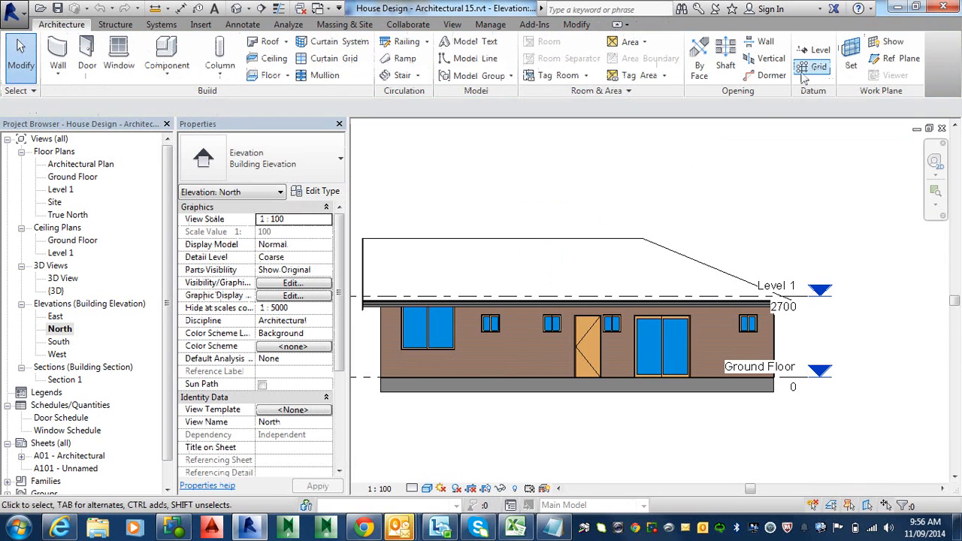
Draw a level line above the roof at an elevation of about 5500, ending in line with the existing level heads.
left_click(813, 51)
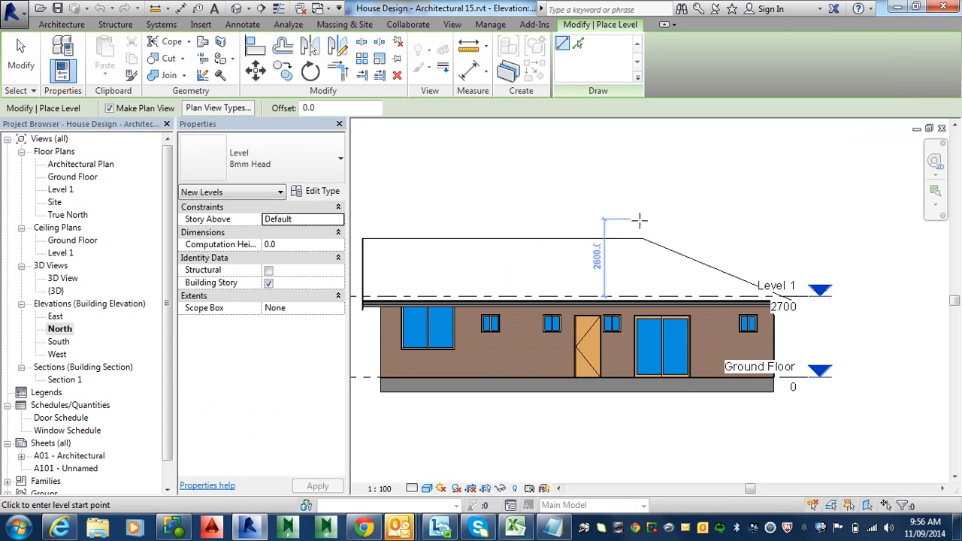
left_click(460, 212)
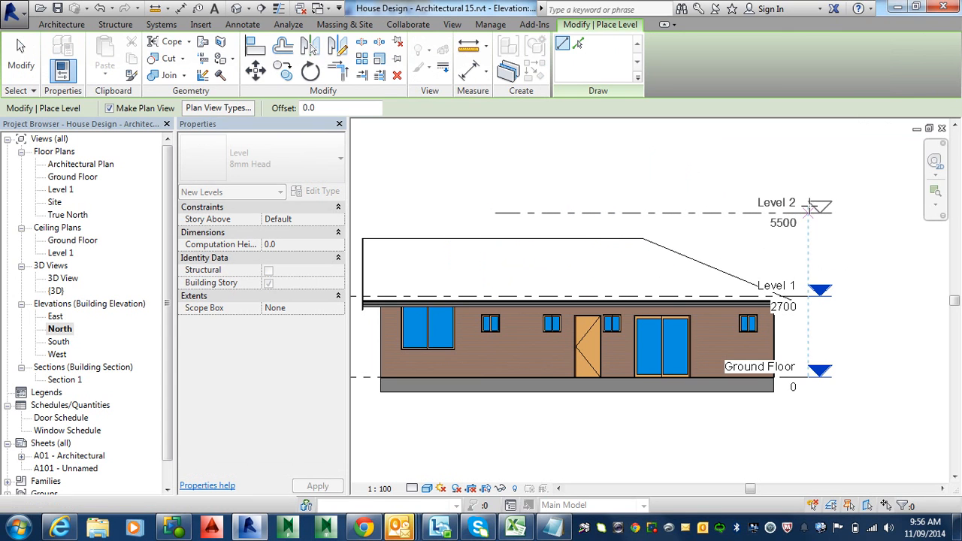
left_click(808, 210)
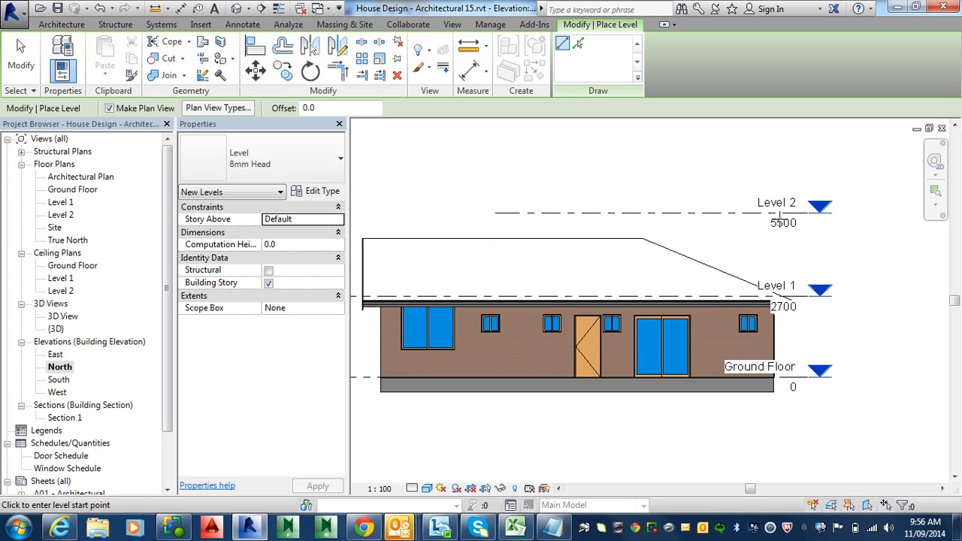
key("Escape")
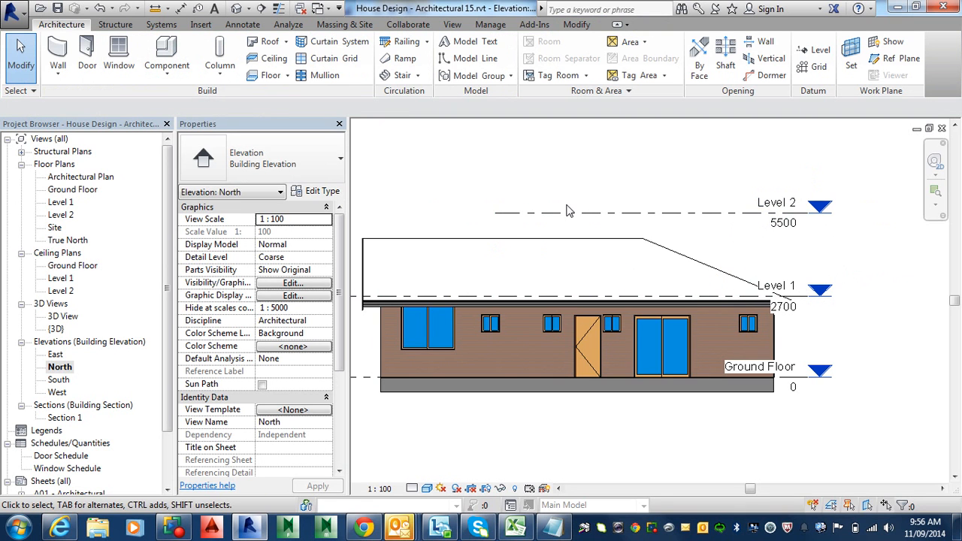
Maximize the 3D extents of Level 2 above the roof and clear the selection.
left_click(754, 223)
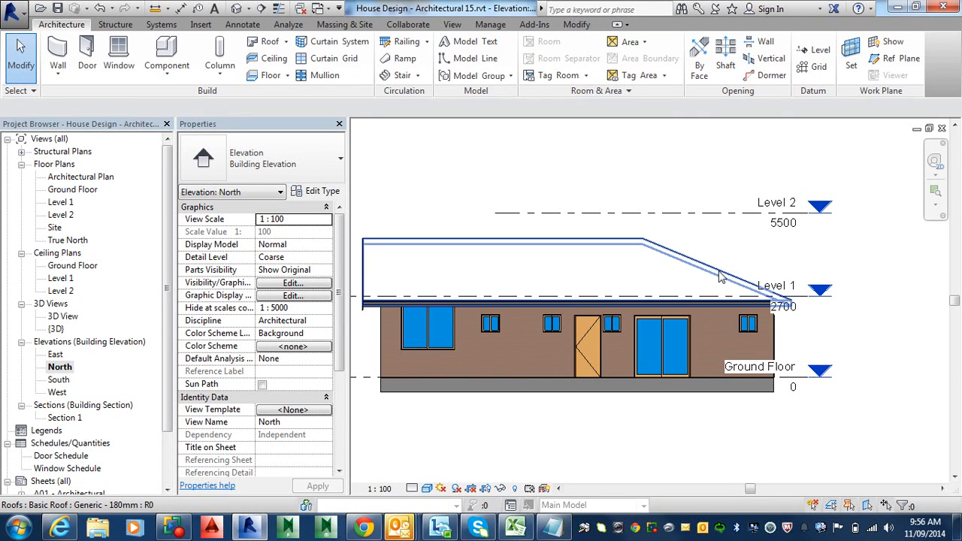
left_click(754, 217)
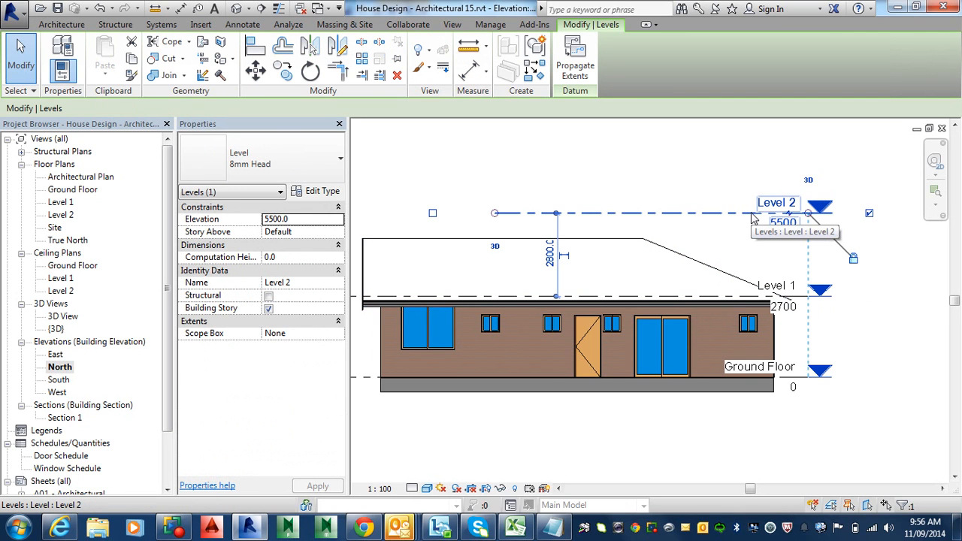
right_click(753, 218)
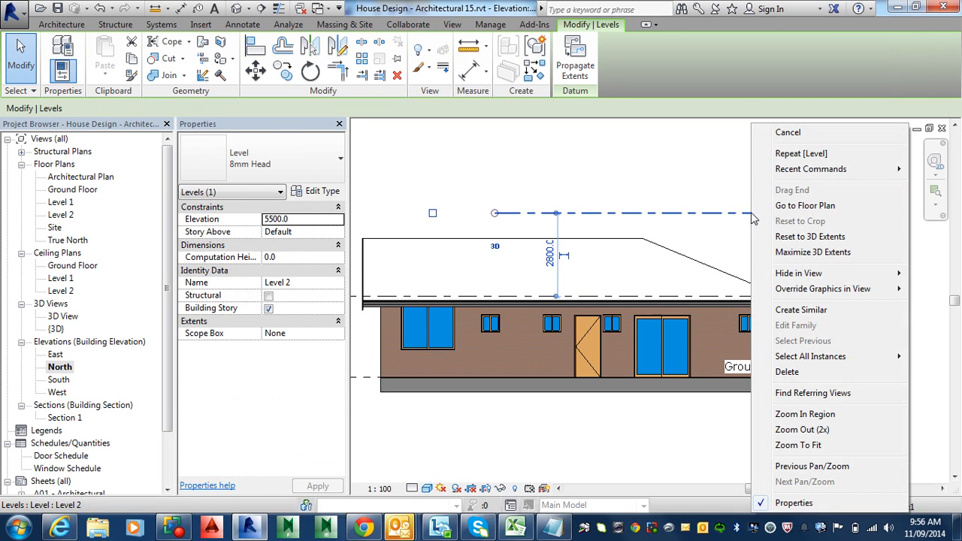
left_click(797, 252)
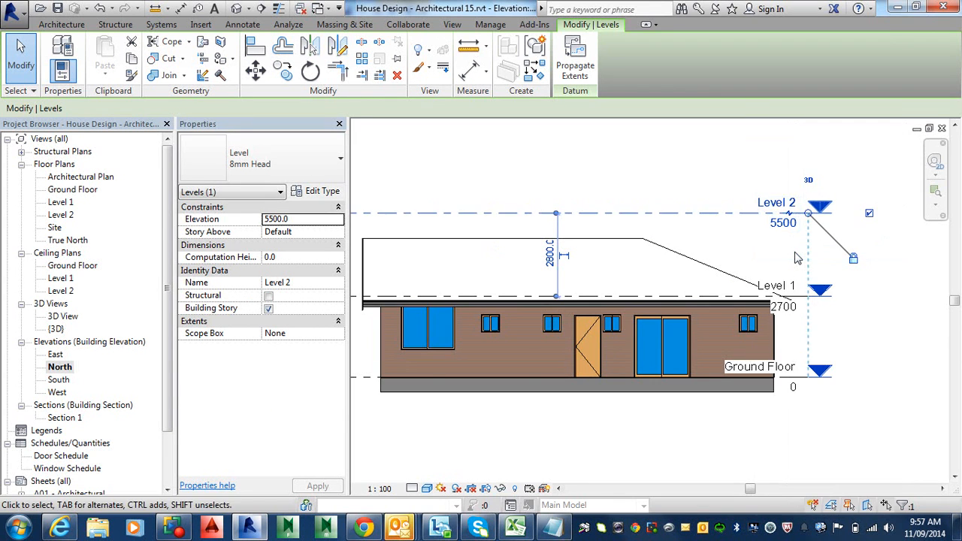
scroll(622, 250, "down", 3)
scroll(622, 250, "up", 1)
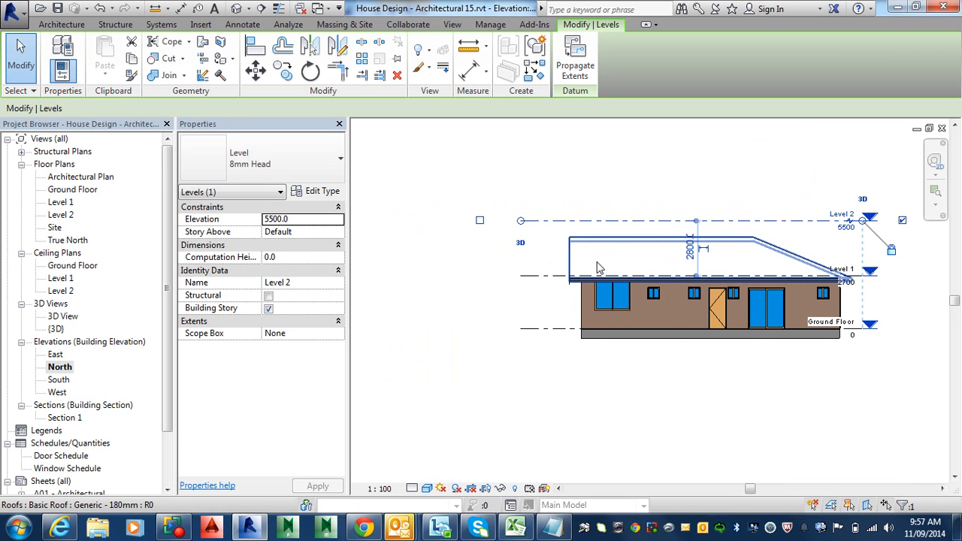
key("Escape")
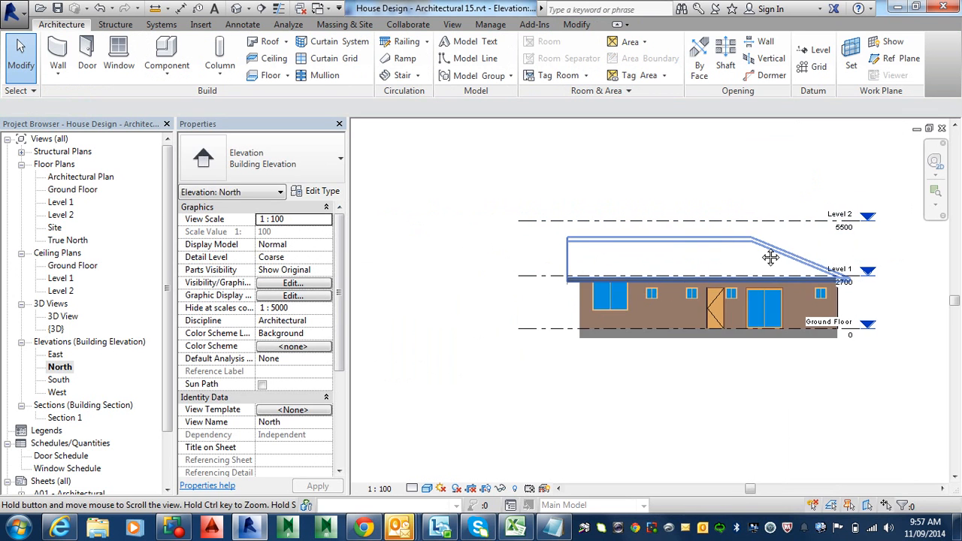
middle_click_drag(768, 253, 726, 256)
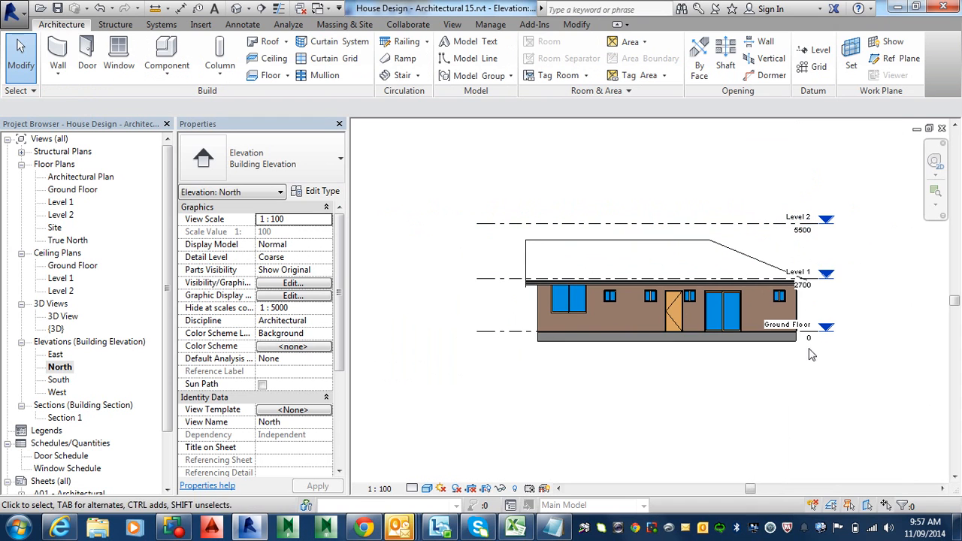
key("Tab")
key("Tab")
key("Tab")
Draw another level just above Level 1 at an elevation of about 3100, ending in line with the other level heads.
left_click(812, 51)
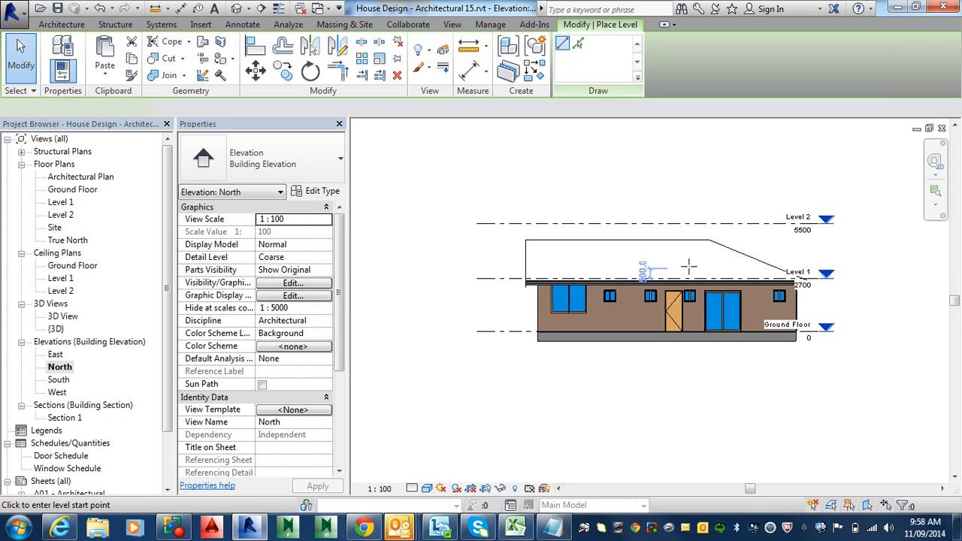
left_click(660, 269)
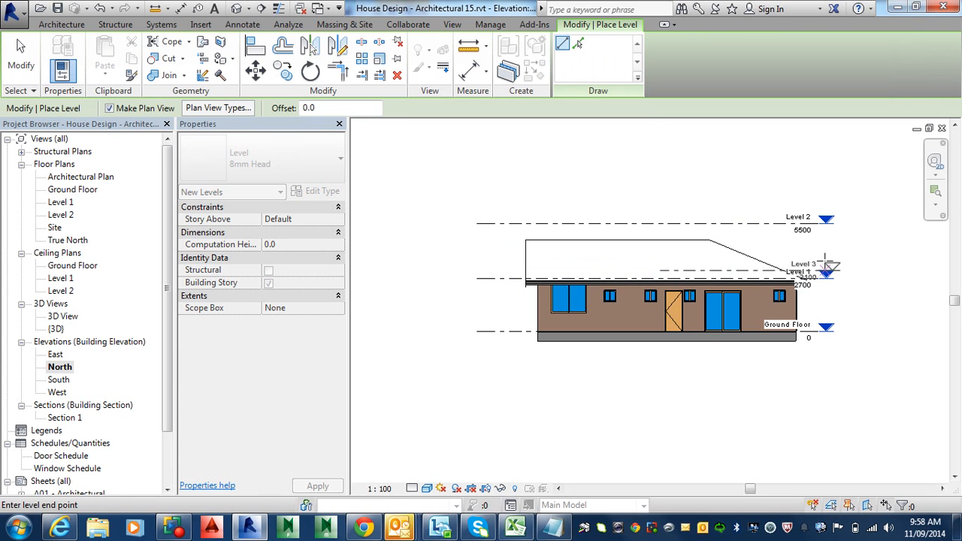
left_click(824, 263)
scroll(806, 273, "up", 5)
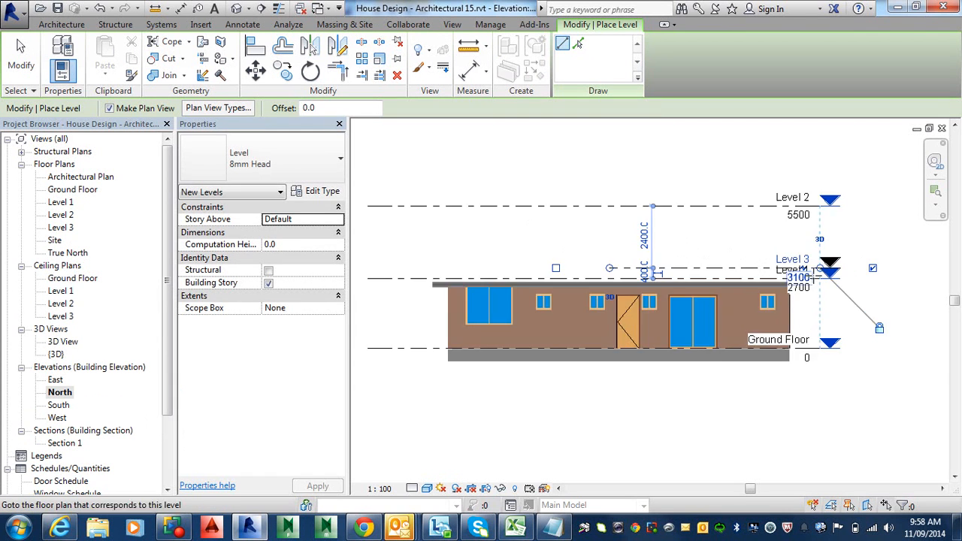
key("Escape")
key("Escape")
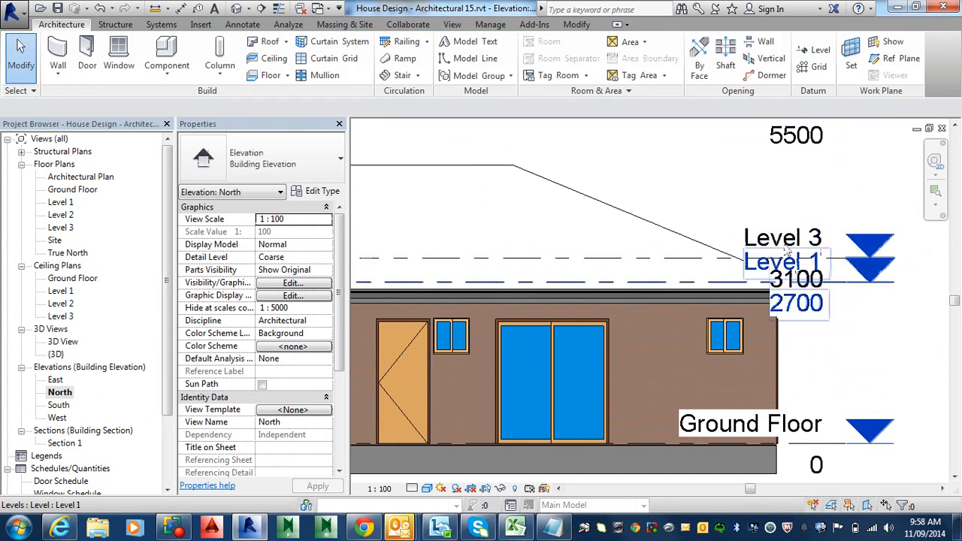
Set the elevation of Level 3 to 3000.
scroll(723, 287, "down", 3)
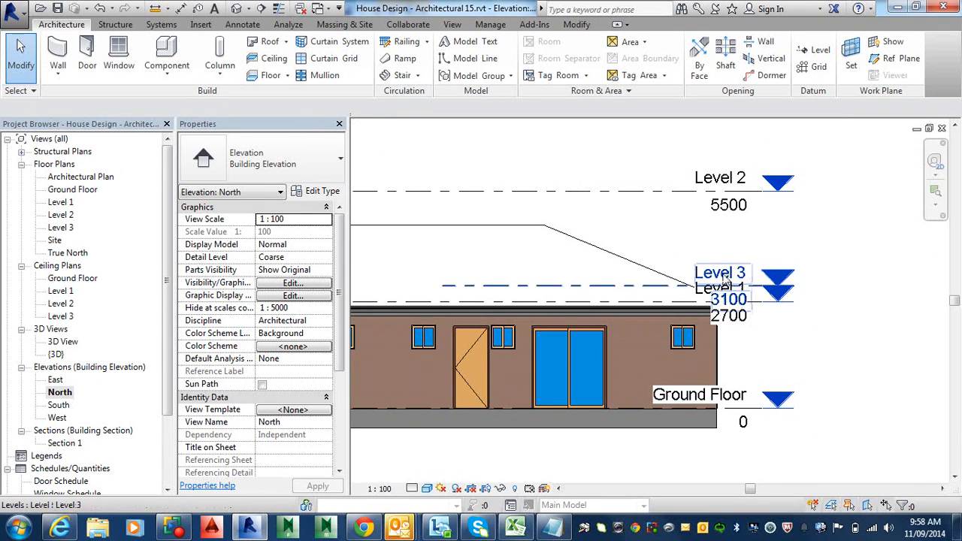
scroll(743, 288, "up", 4)
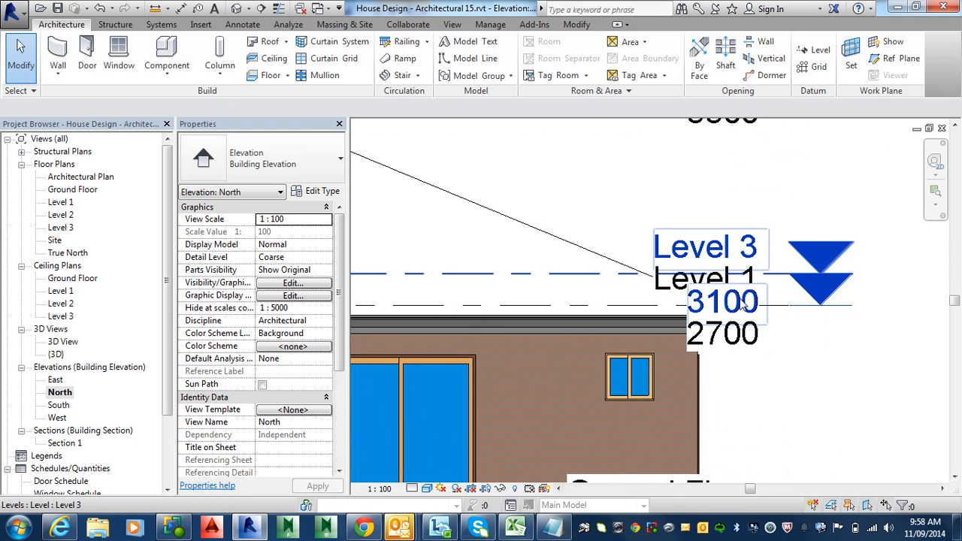
left_click(735, 299)
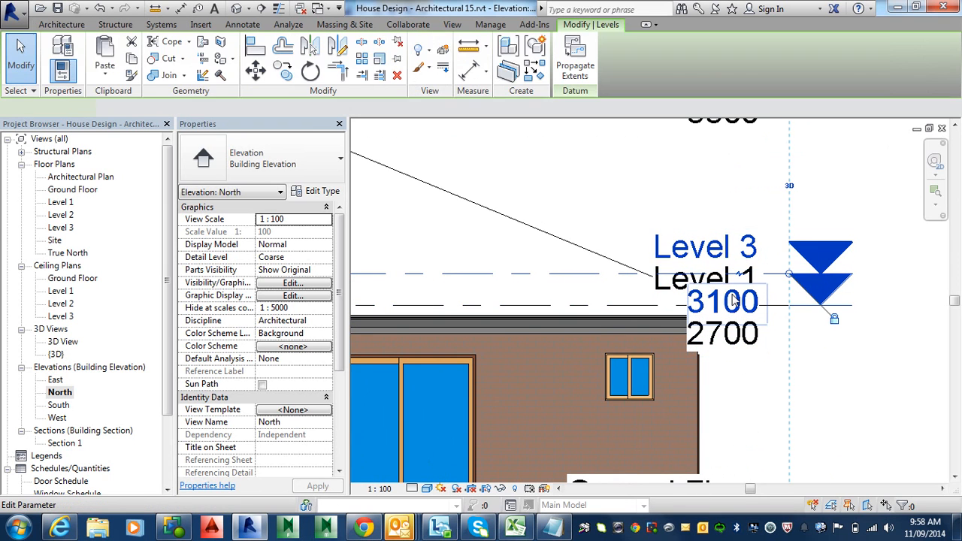
left_click(733, 299)
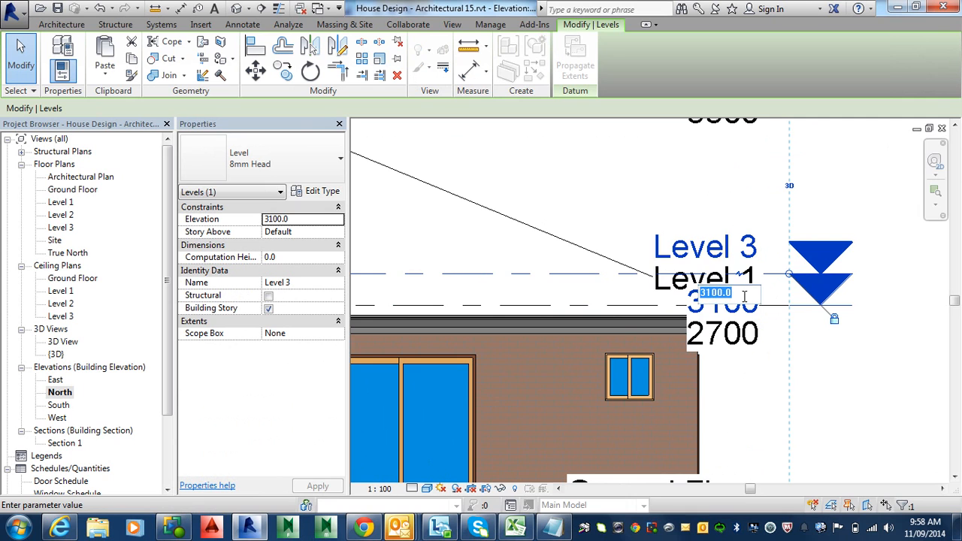
type("3000")
key("Return")
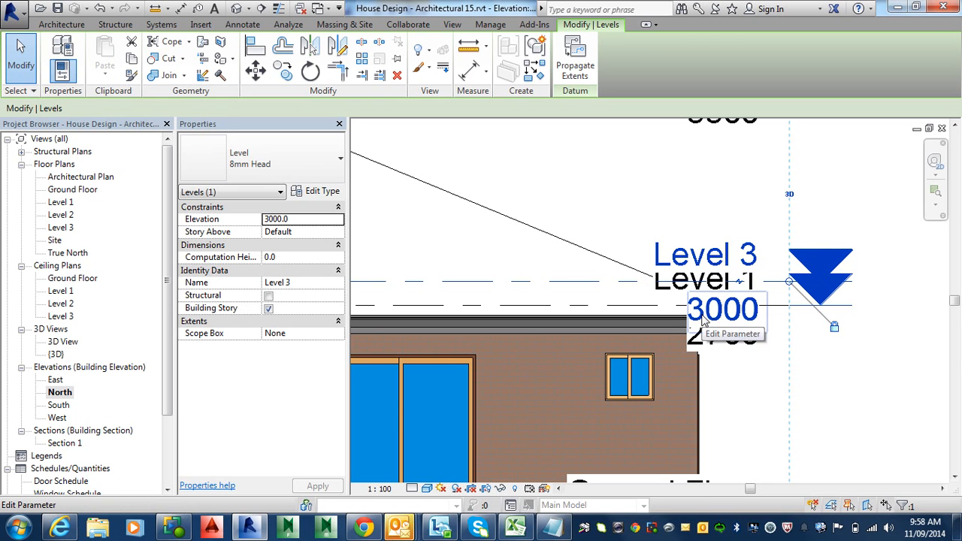
Set the elevation of Level 2, the uppermost level, to 5700.
scroll(706, 314, "down", 2)
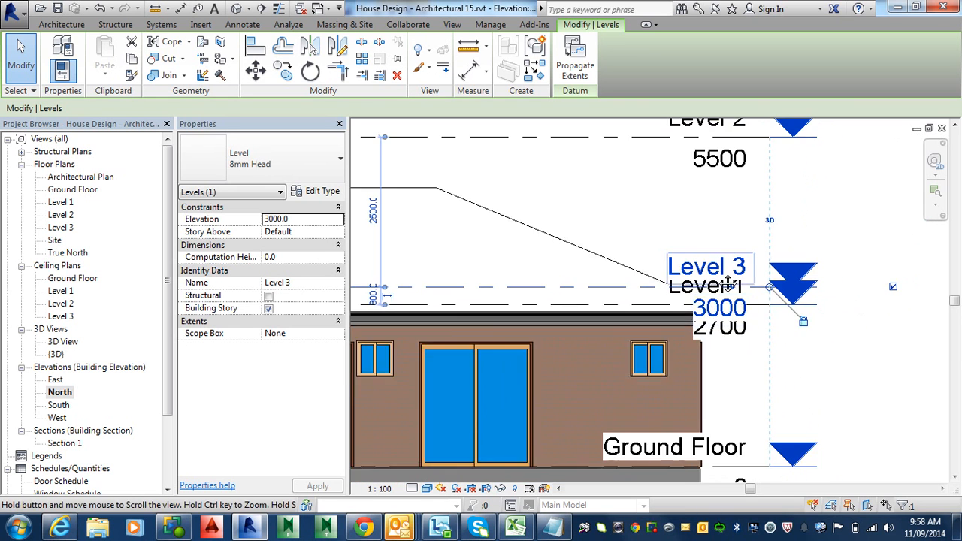
middle_click_drag(709, 166, 710, 301)
left_click(711, 301)
left_click(709, 300)
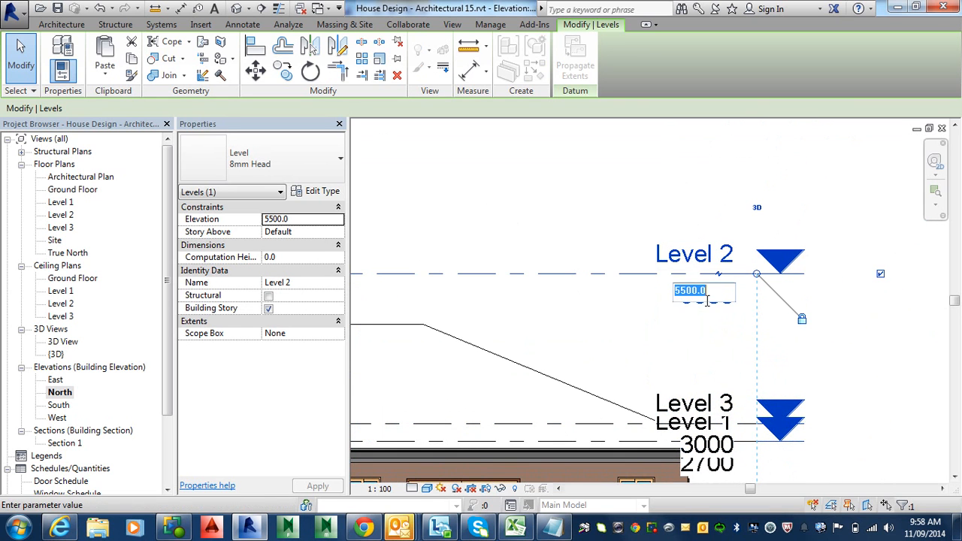
type("5700")
key("Return")
scroll(709, 307, "down", 5)
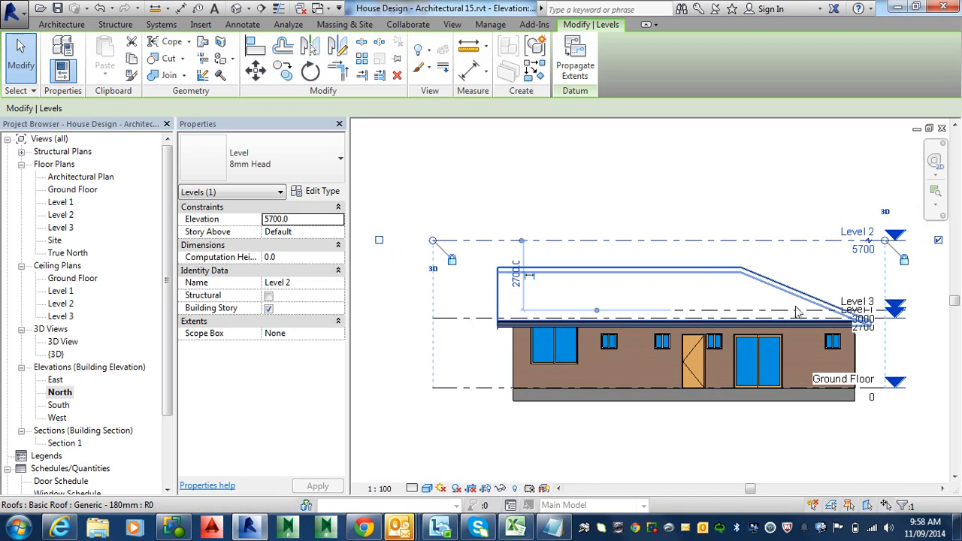
Maximize the 3D extents of Level 3 so its line spans the whole building.
left_click(795, 314)
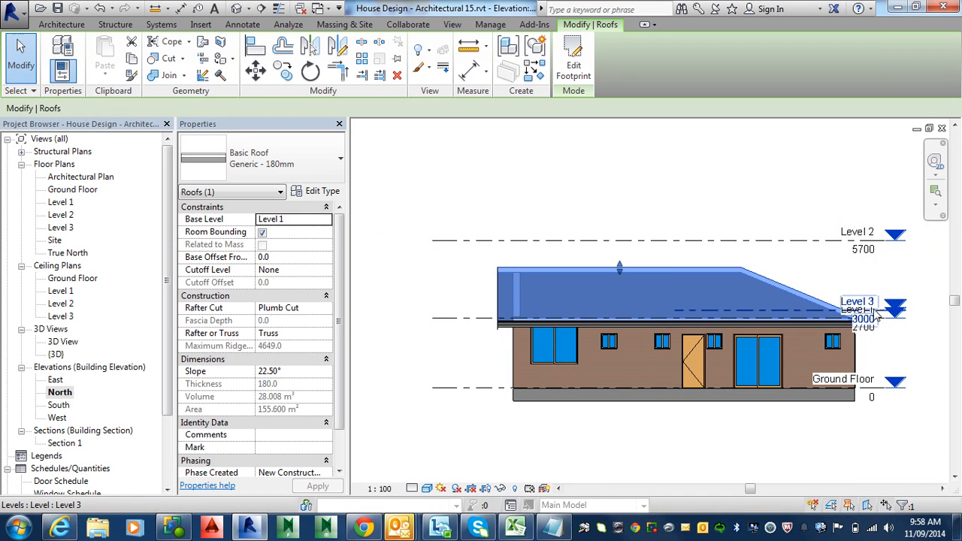
scroll(874, 315, "up", 3)
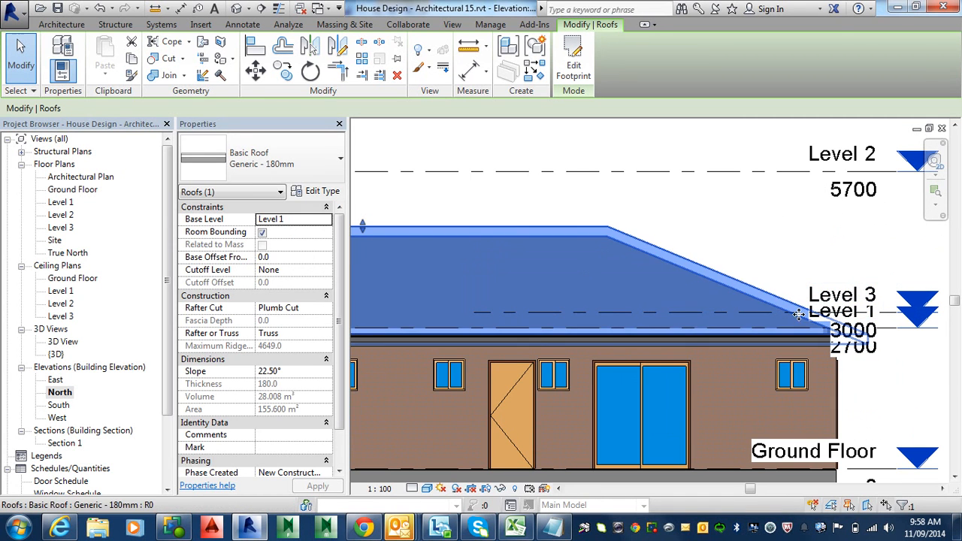
left_click(789, 252)
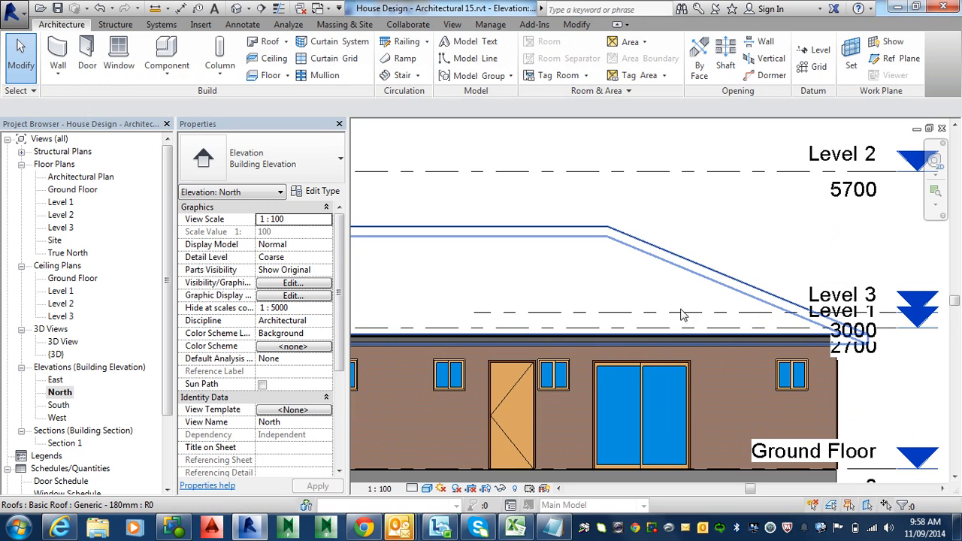
scroll(651, 311, "down", 2)
scroll(834, 314, "up", 3)
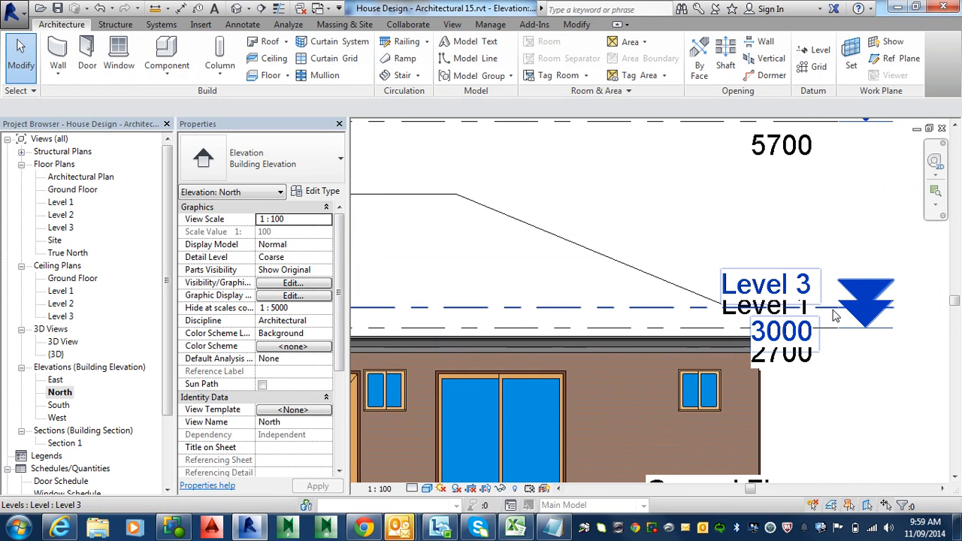
left_click(835, 314)
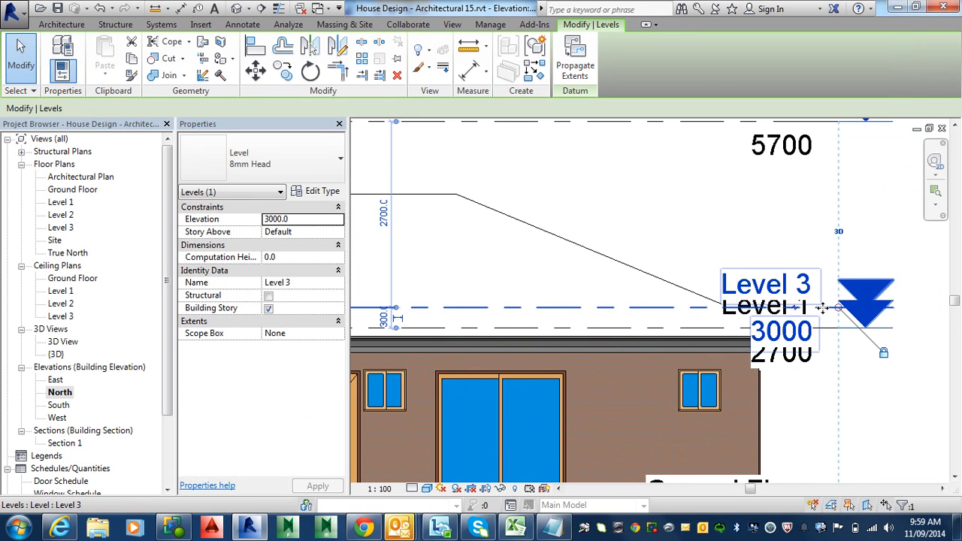
right_click(823, 308)
left_click(864, 253)
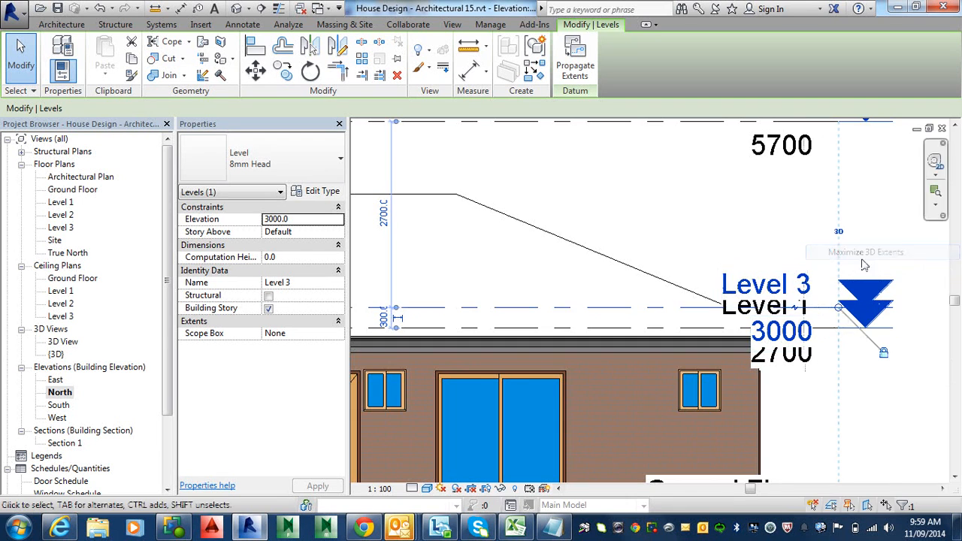
Rename Level 1, at elevation 2700, to Ceiling Ground and rename its corresponding views as well.
scroll(859, 316, "down", 5)
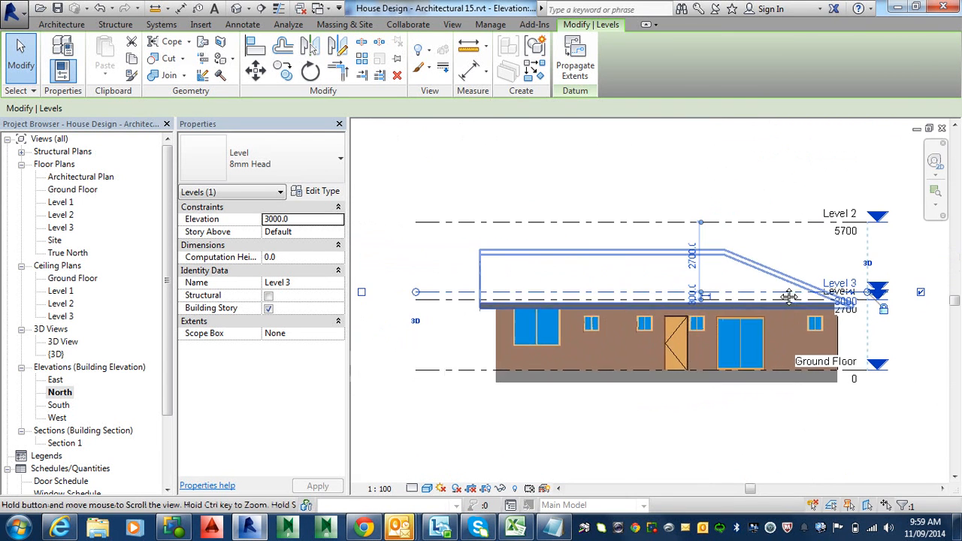
key("Escape")
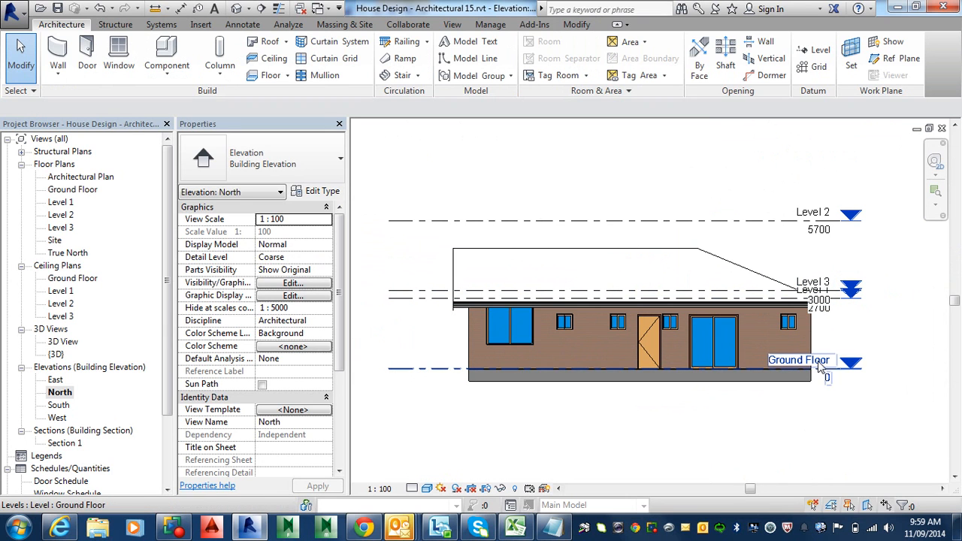
scroll(812, 314, "up", 2)
scroll(812, 314, "up", 1)
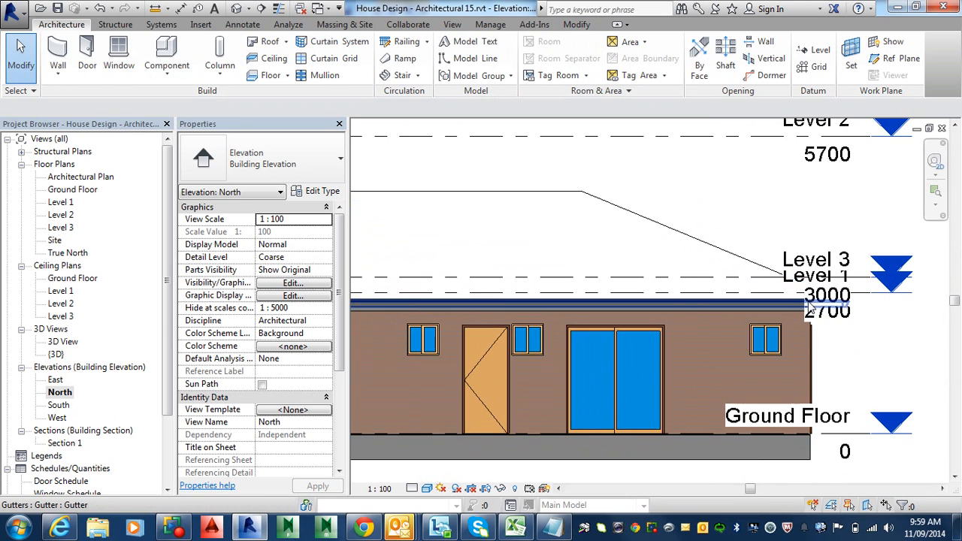
scroll(785, 293, "up", 2)
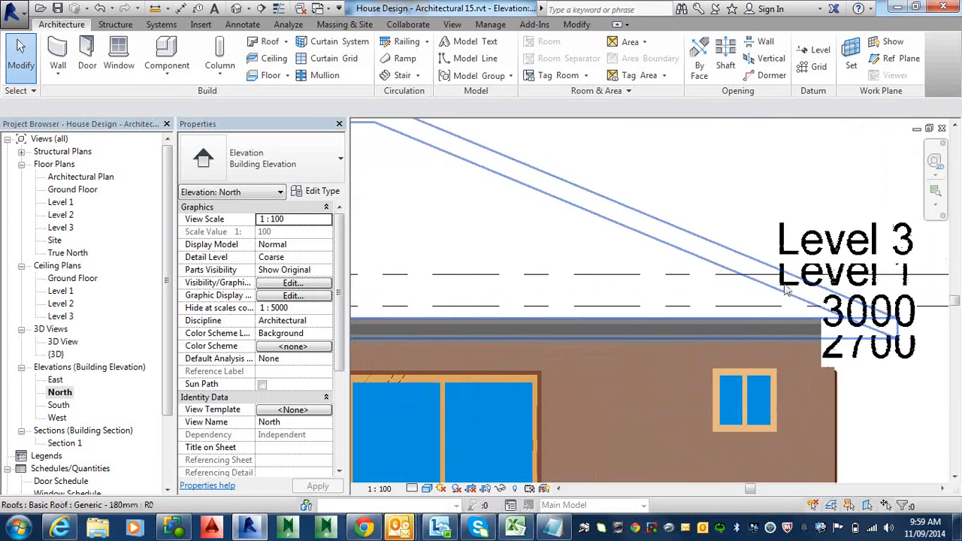
left_click(840, 288)
scroll(840, 288, "down", 2)
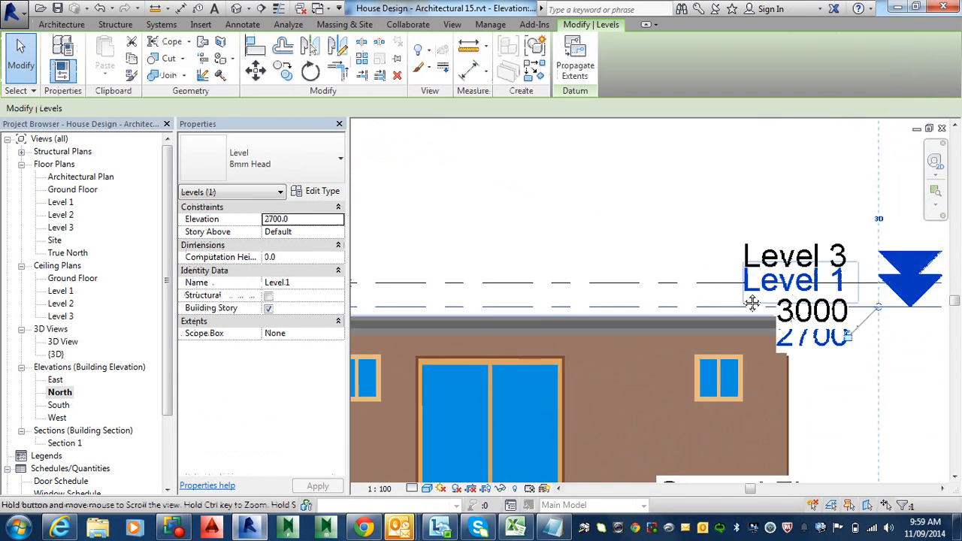
middle_click_drag(840, 288, 713, 288)
left_click(661, 281)
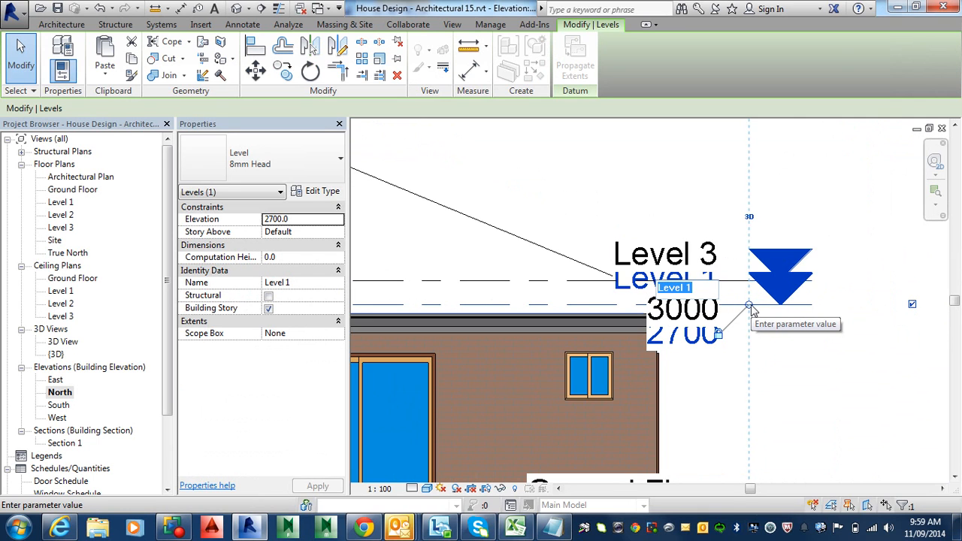
type("Ceiling")
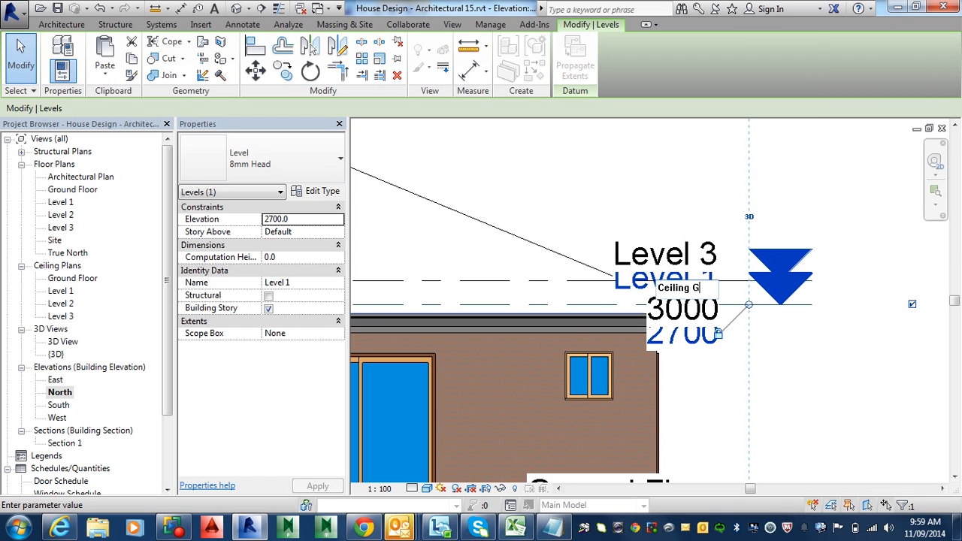
type("Ground")
key("Return")
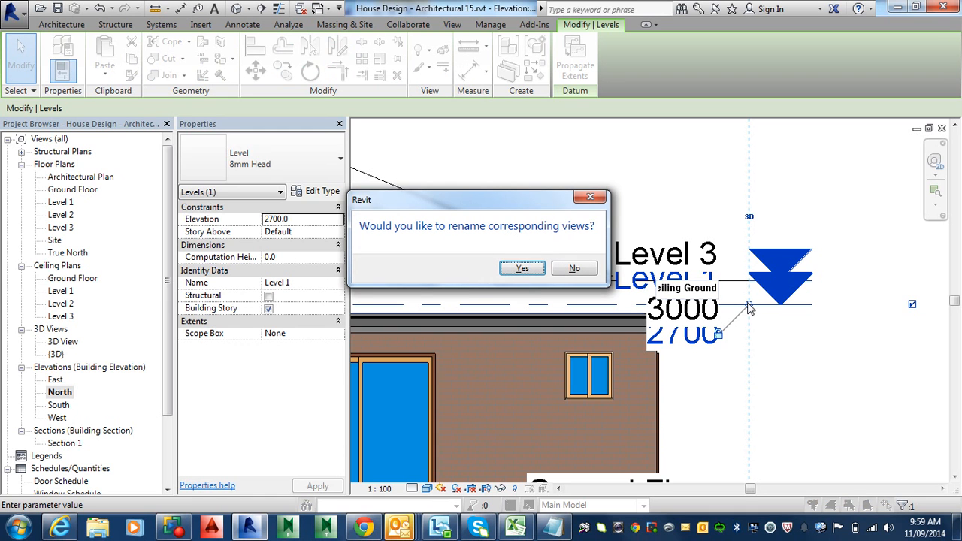
left_click(520, 269)
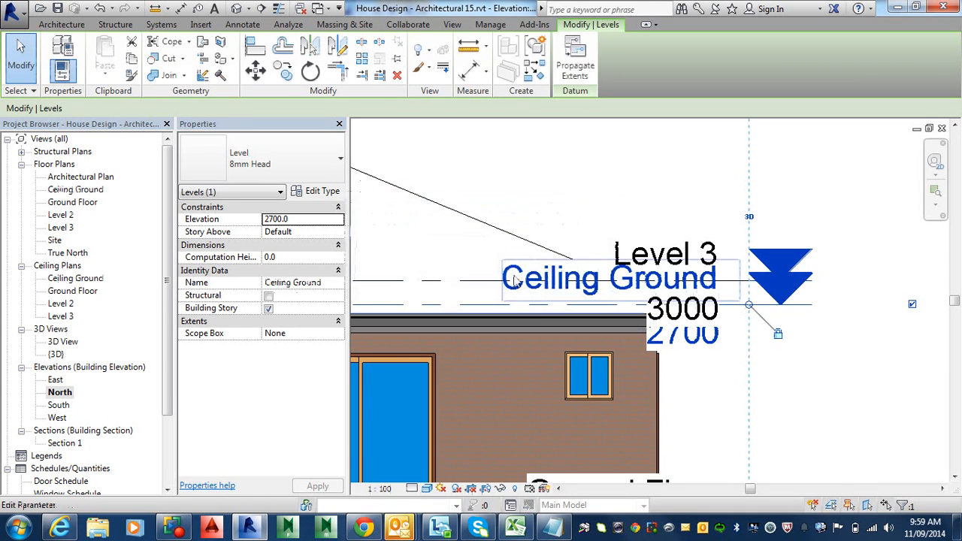
Rename Level 3, at elevation 3000, to First Floor together with its corresponding views.
left_click(664, 253)
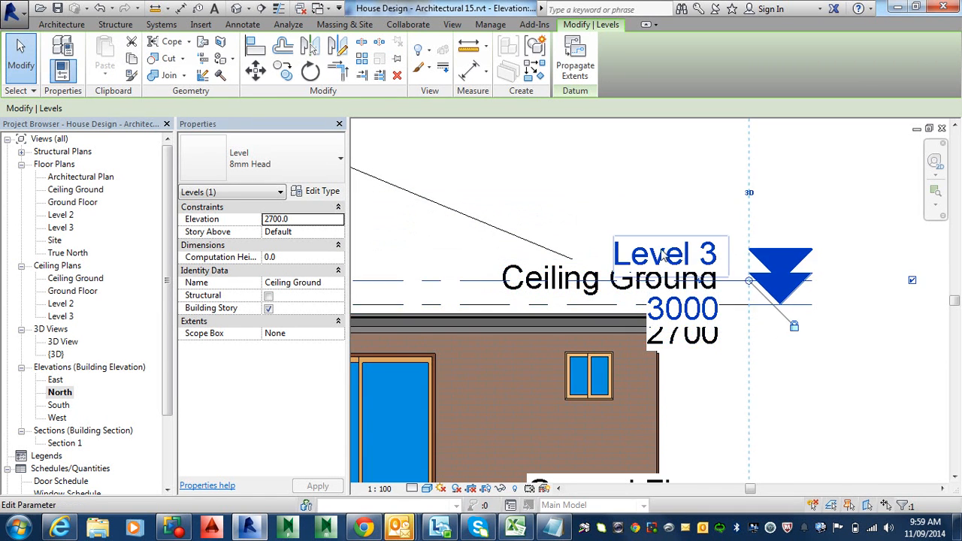
left_click(664, 259)
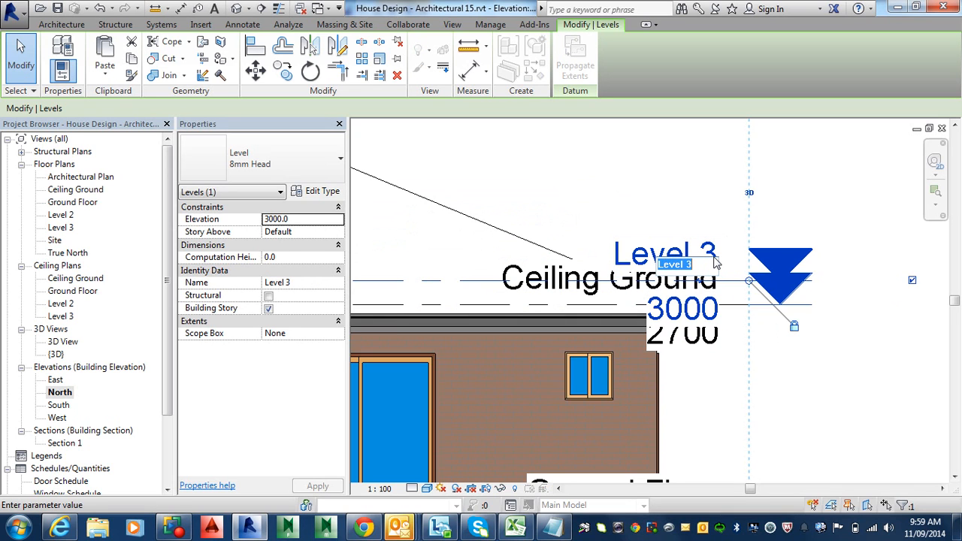
type("First")
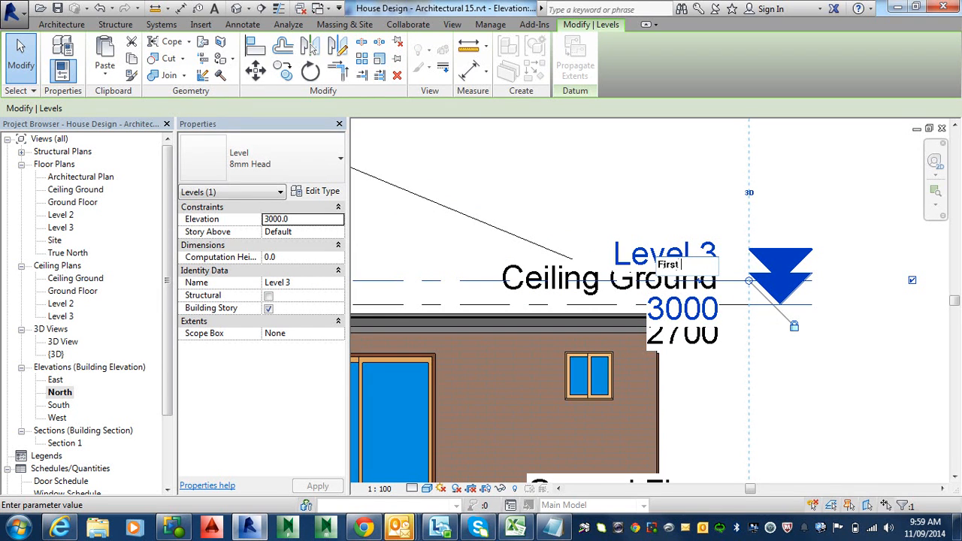
type("Floor")
key("Return")
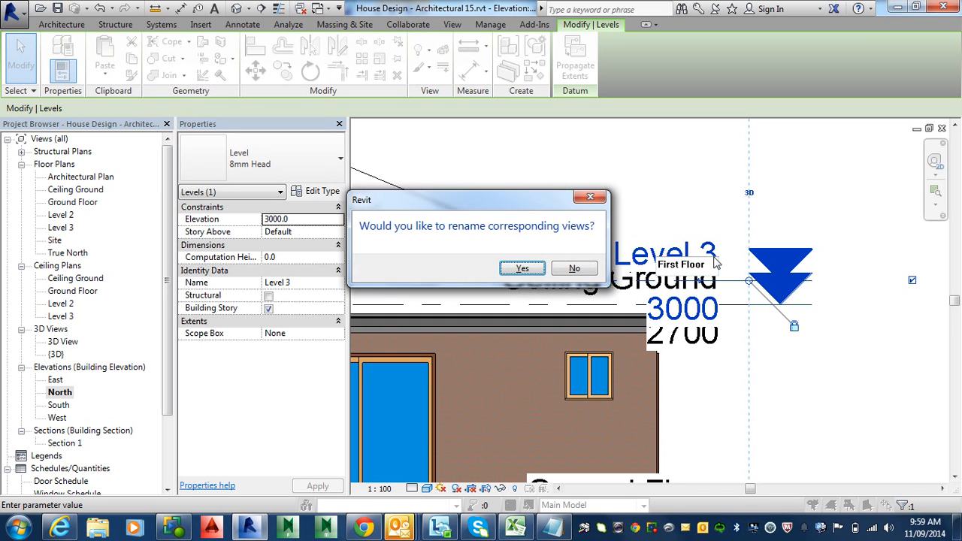
key("Return")
Rename Level 2, the uppermost level, to Ceiling First and apply the name to its corresponding views.
scroll(704, 325, "down", 4)
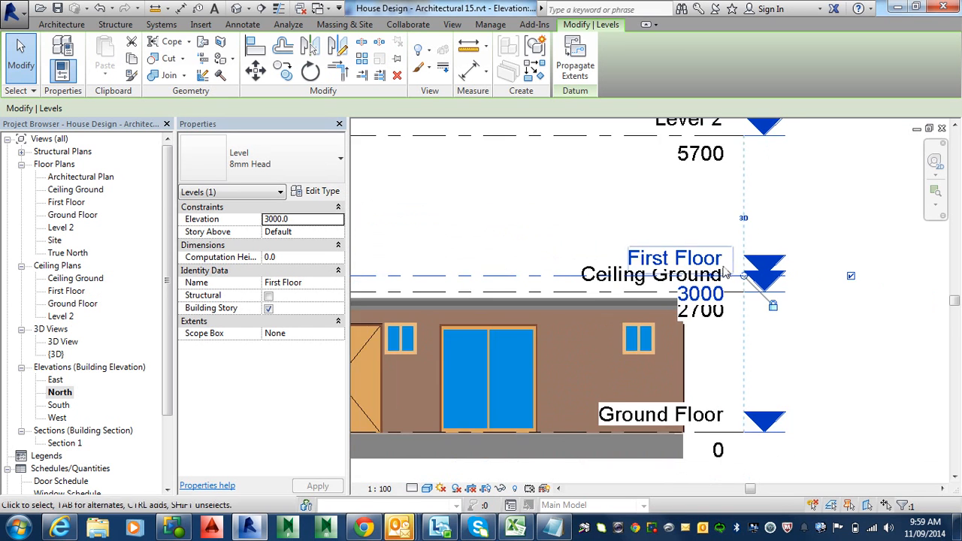
middle_click_drag(703, 326, 717, 426)
left_click(711, 286)
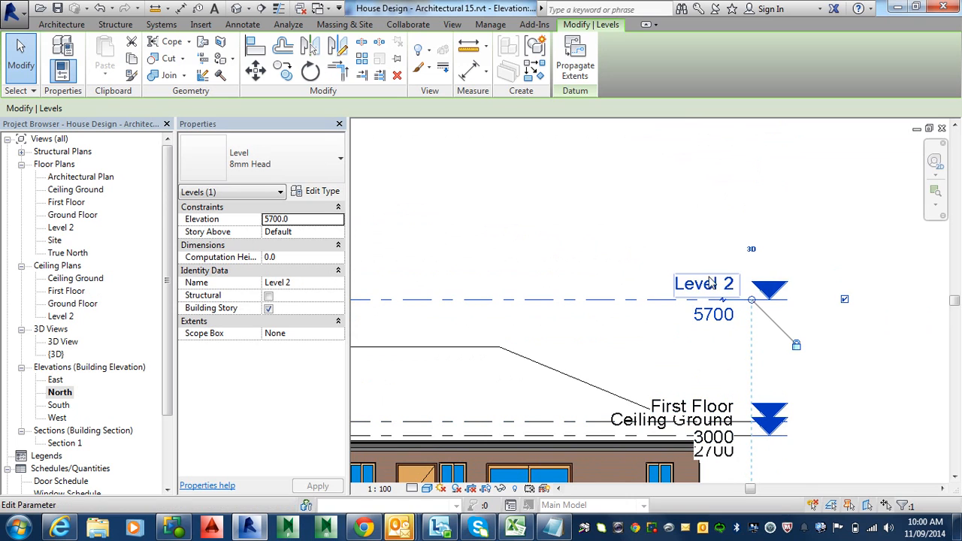
left_click(710, 286)
type("Ceiling First")
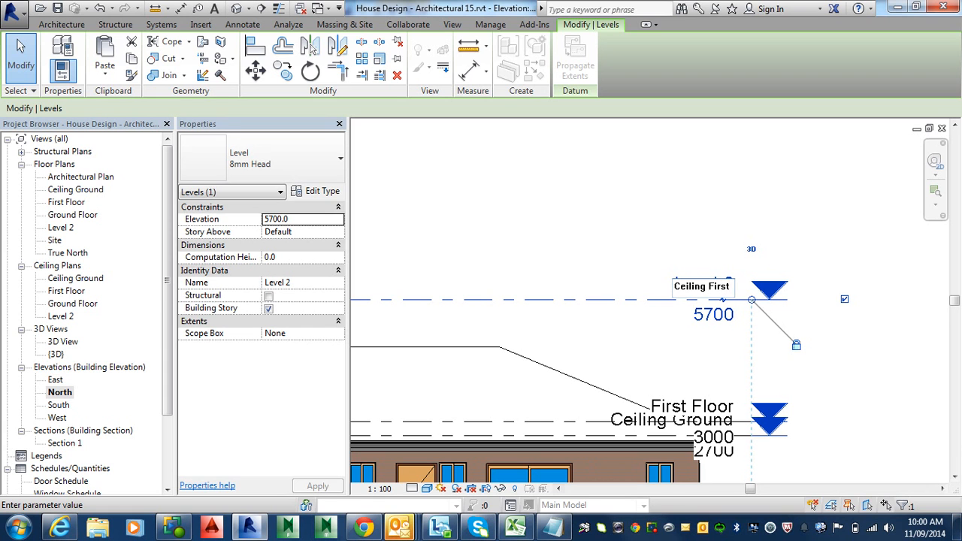
key("Return")
key("Return")
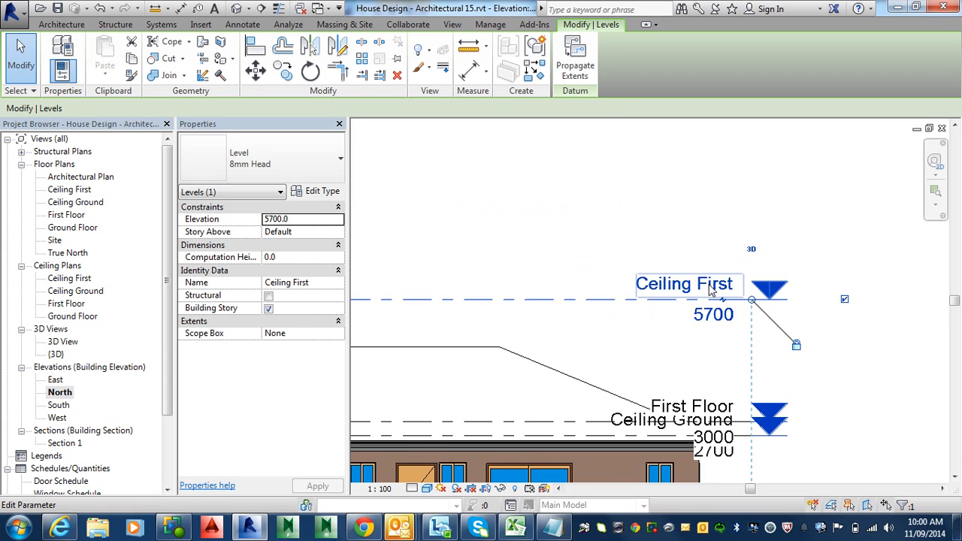
scroll(613, 66, "down", 2)
middle_click_drag(679, 255, 832, 276)
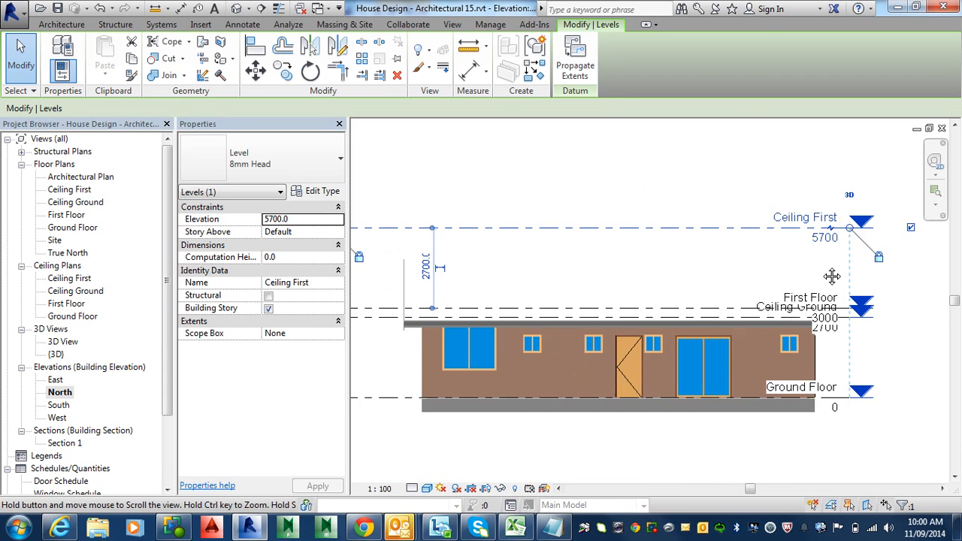
scroll(811, 271, "down", 1)
middle_click_drag(702, 320, 713, 359)
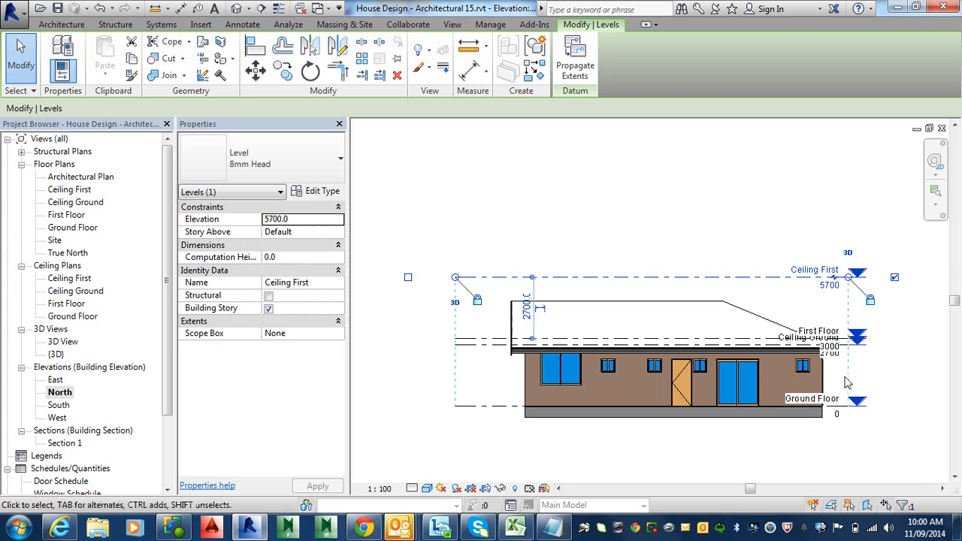
scroll(827, 360, "up", 1)
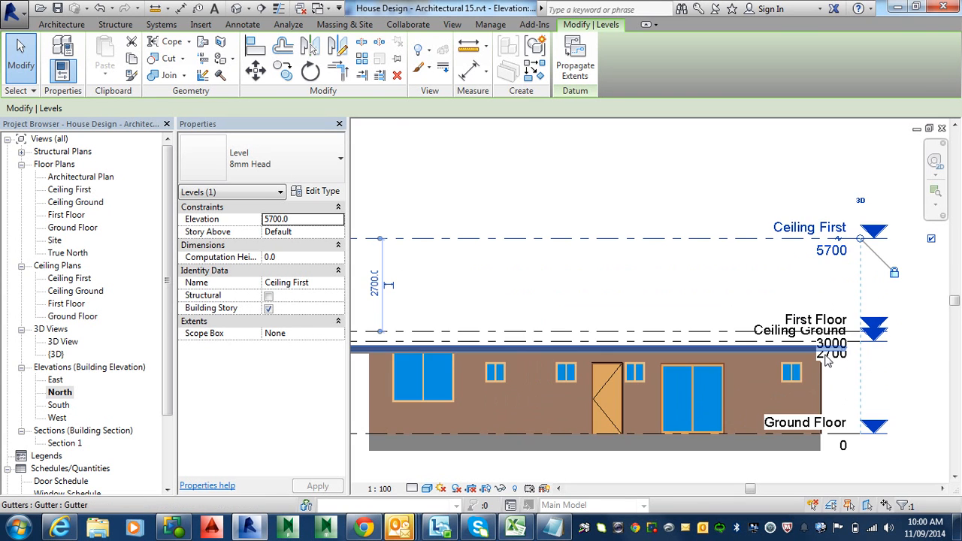
scroll(730, 331, "down", 2)
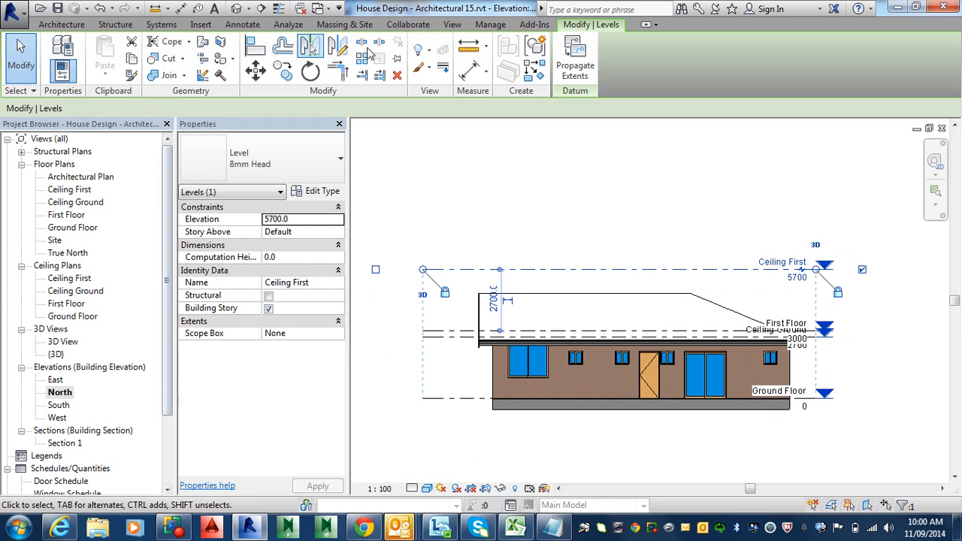
Switch to the default 3D view and turn on visibility of the Roofs category there.
left_click(236, 8)
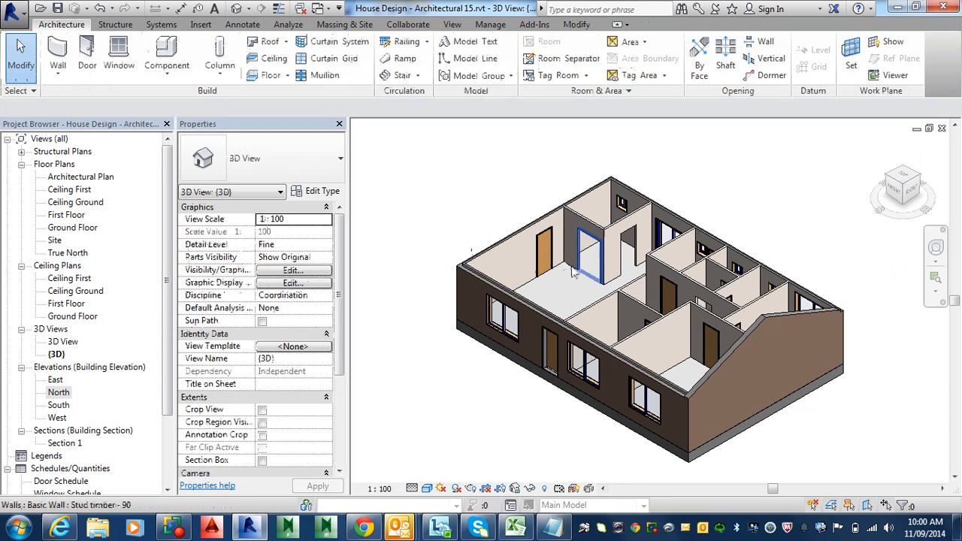
key("v")
key("v")
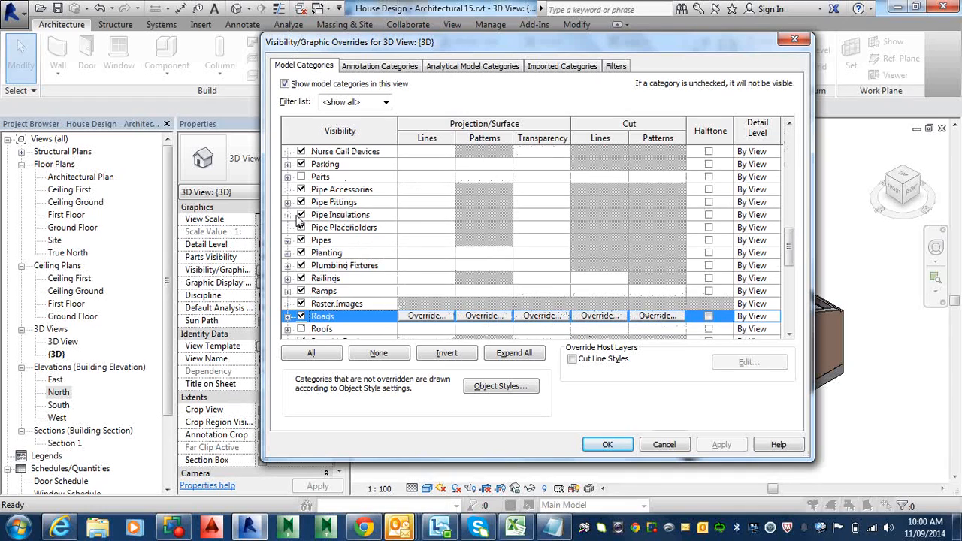
left_click(301, 328)
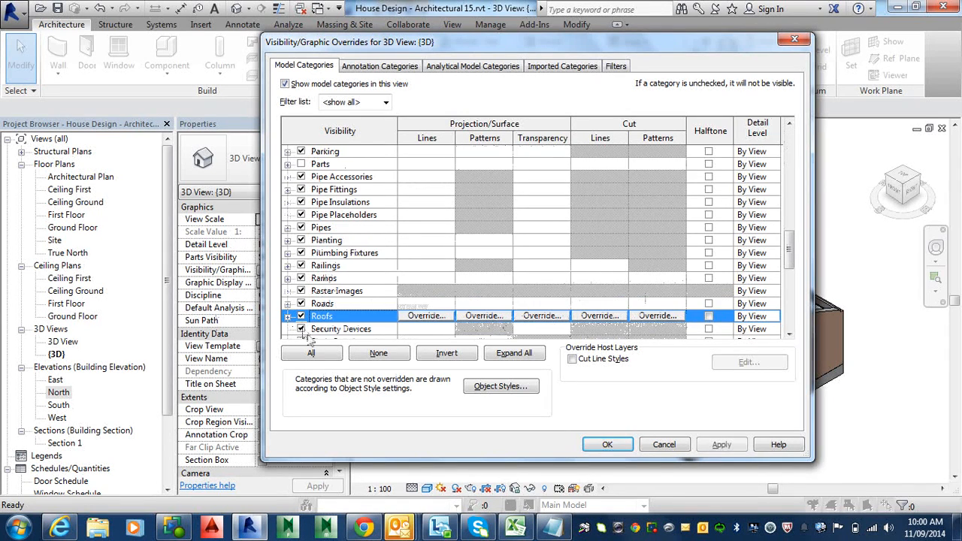
left_click(607, 444)
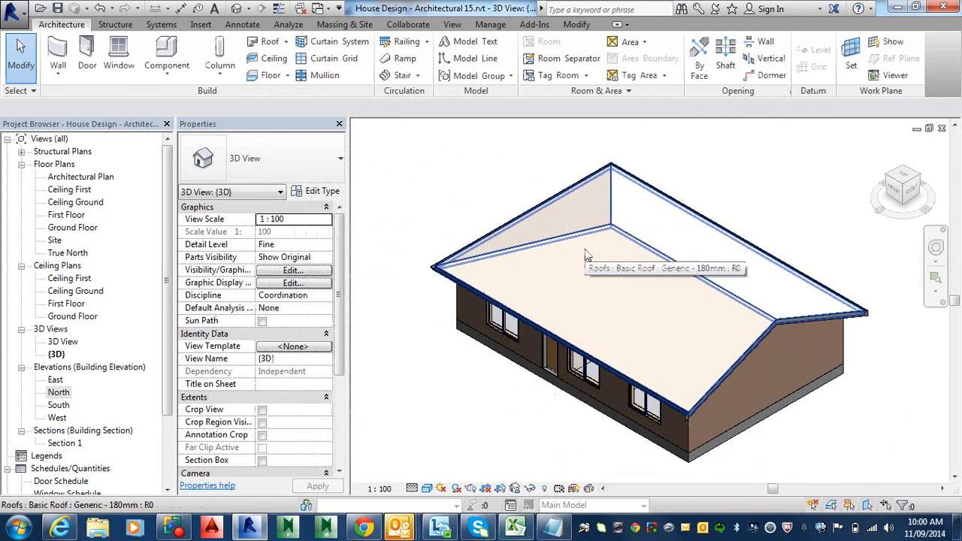
Raise the roof by changing its base level to Ceiling First.
left_click(585, 257)
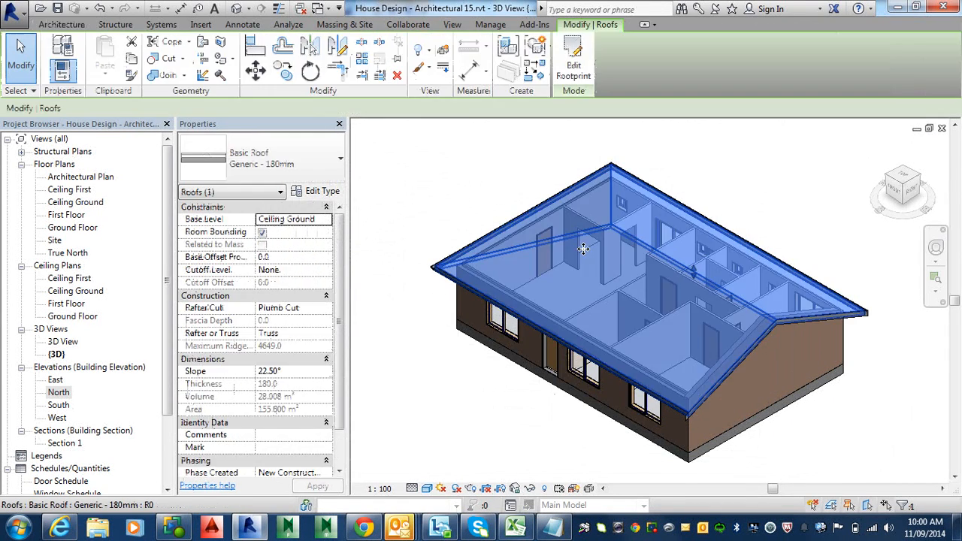
left_click(315, 222)
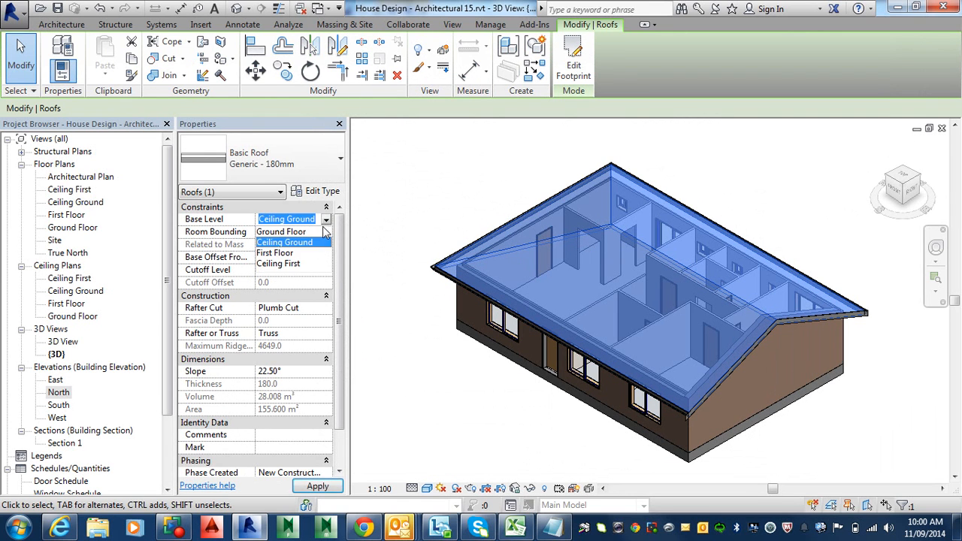
left_click(298, 265)
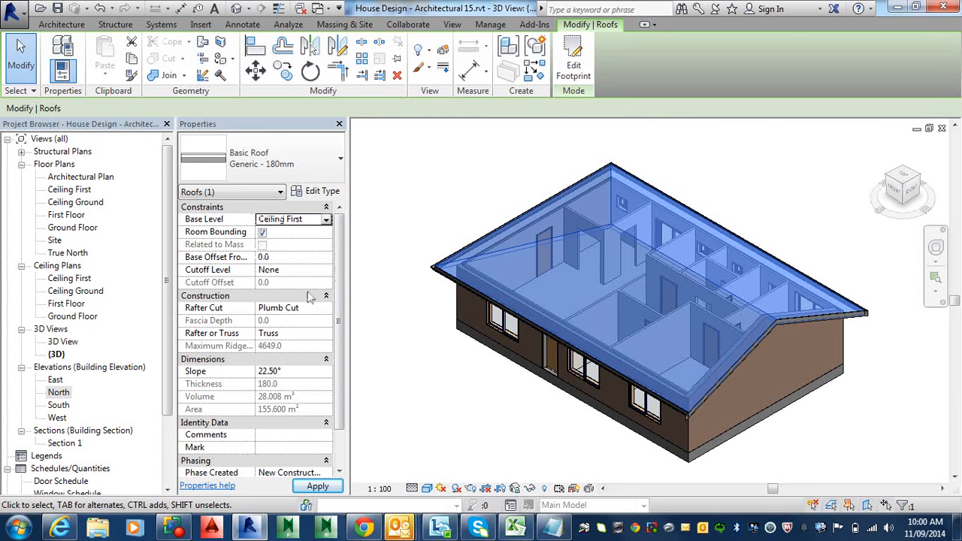
left_click(335, 480)
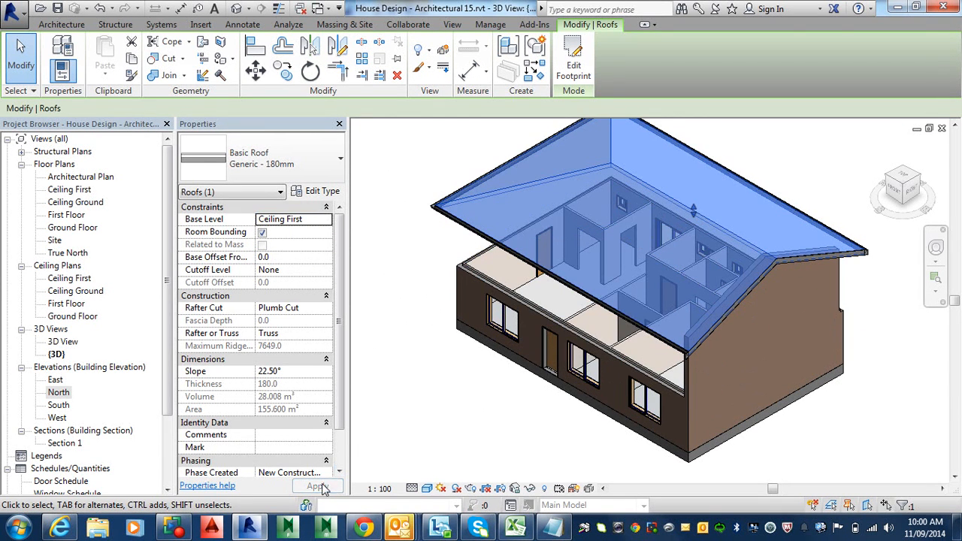
left_click(503, 416)
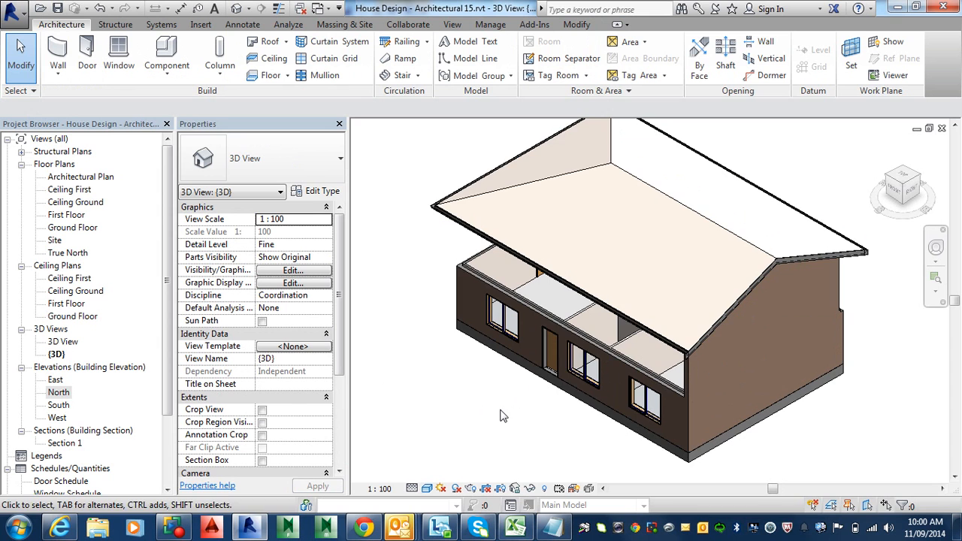
middle_click_drag(536, 388, 579, 345, "shift")
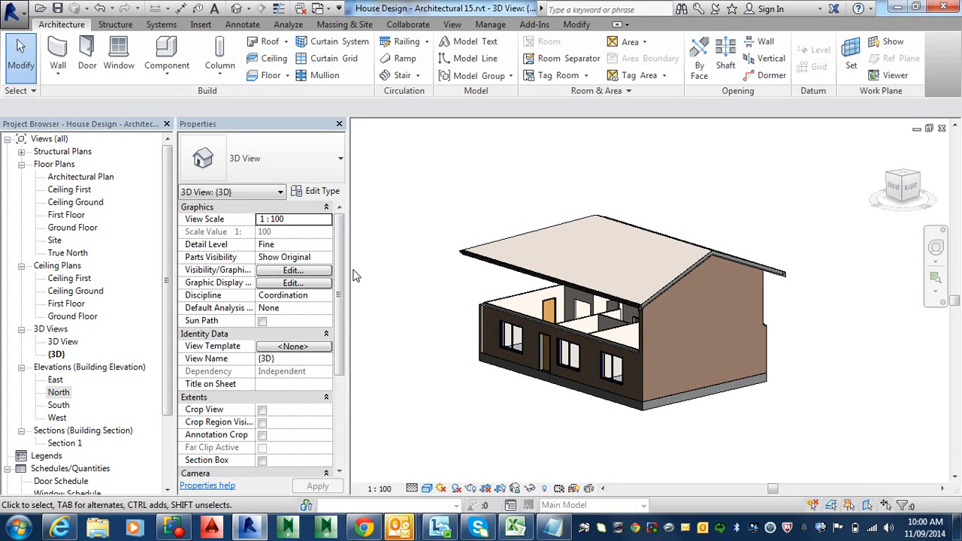
scroll(547, 335, "up", 2)
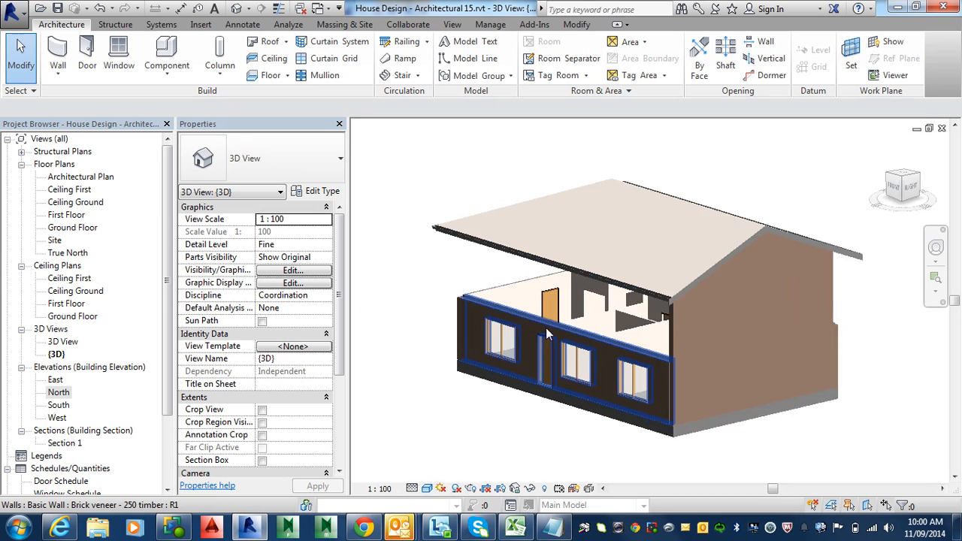
scroll(537, 357, "up", 5)
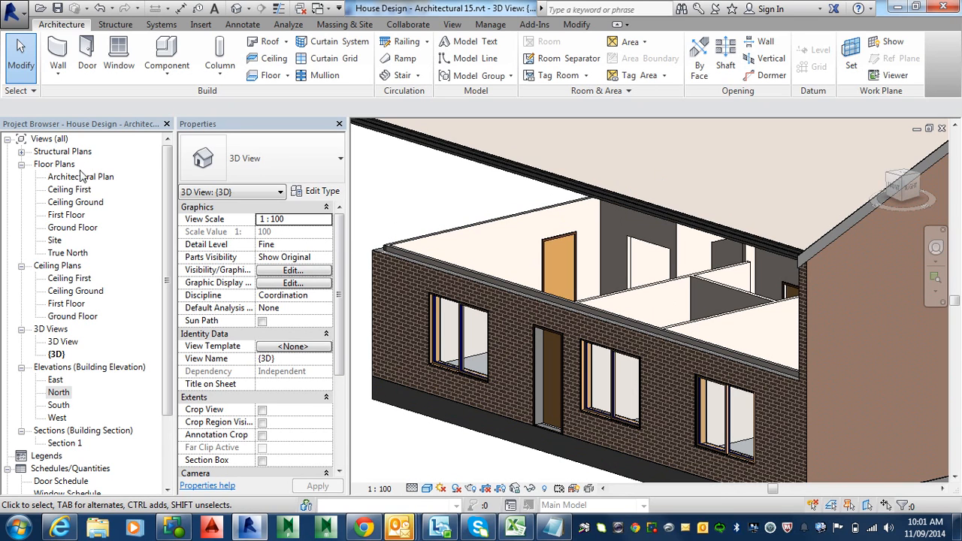
Open the First Floor plan view and review its view range settings without changing them.
double_click(73, 215)
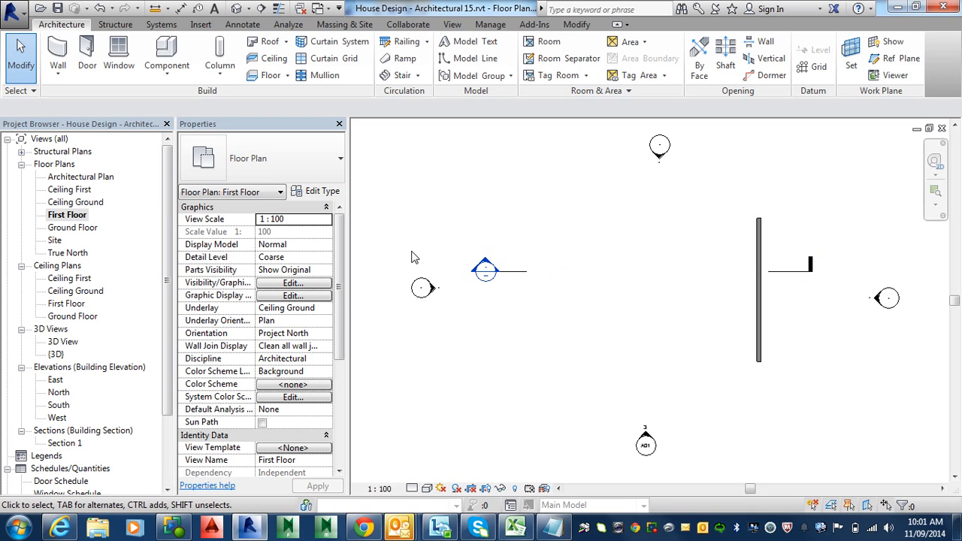
left_click_drag(340, 316, 350, 394)
left_click(300, 422)
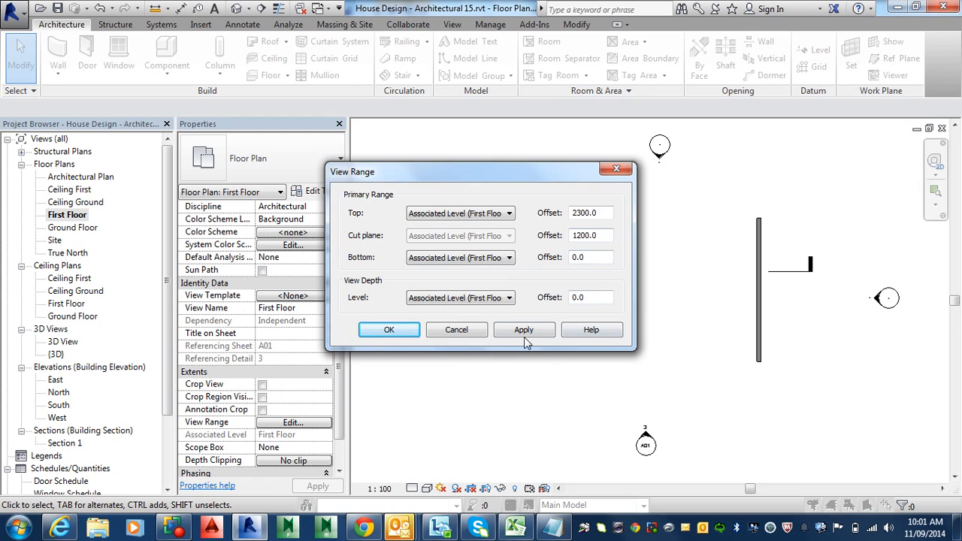
left_click(481, 329)
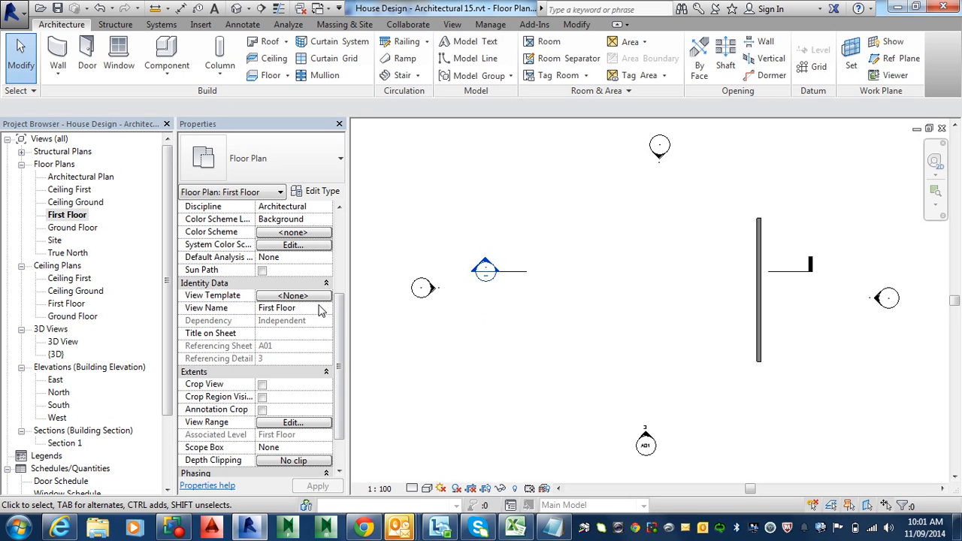
Set the underlay of the First Floor plan view to Ground Floor and apply it.
left_click_drag(340, 320, 342, 272)
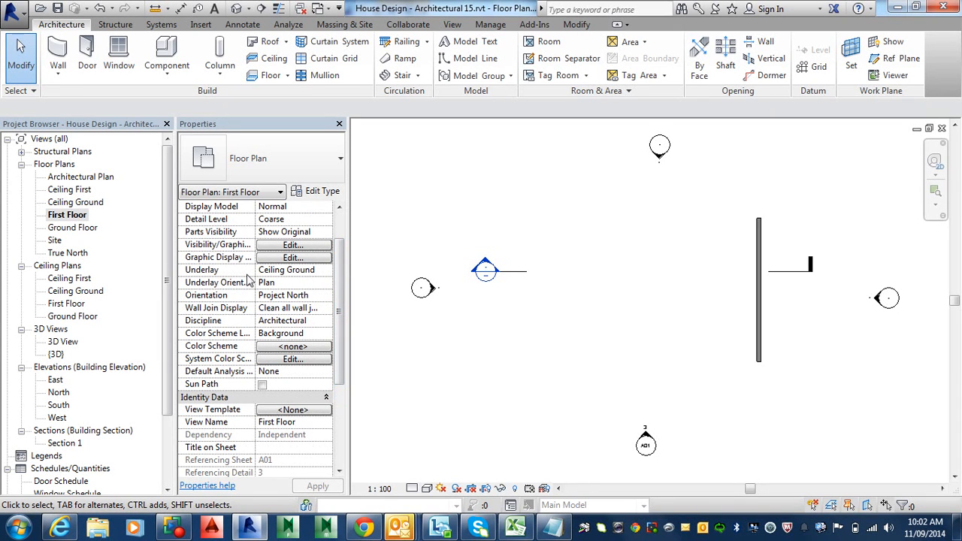
left_click(316, 274)
left_click(326, 270)
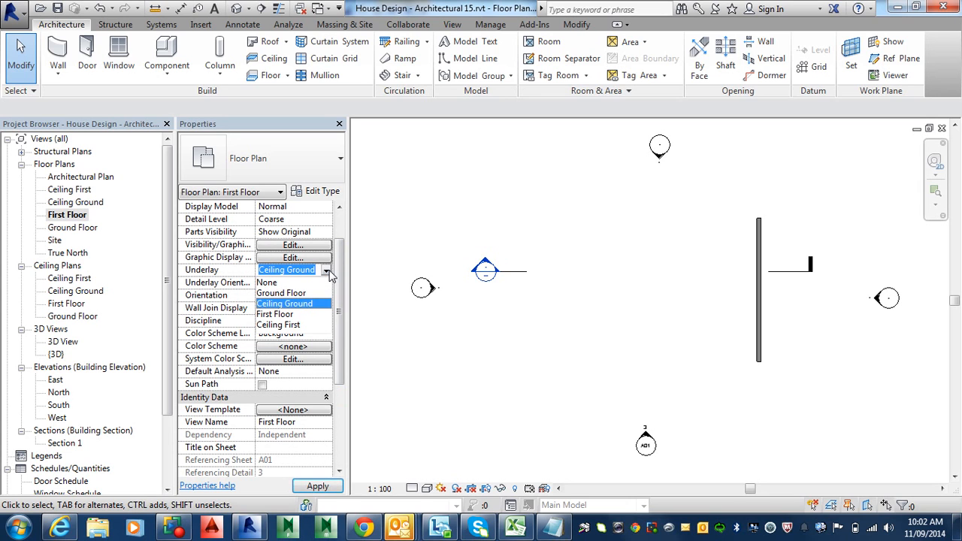
left_click(309, 293)
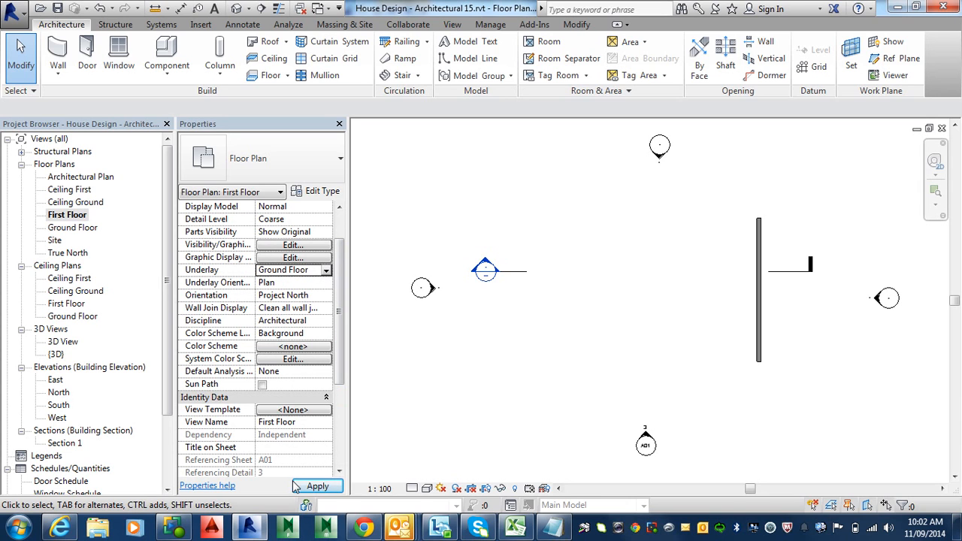
left_click(318, 486)
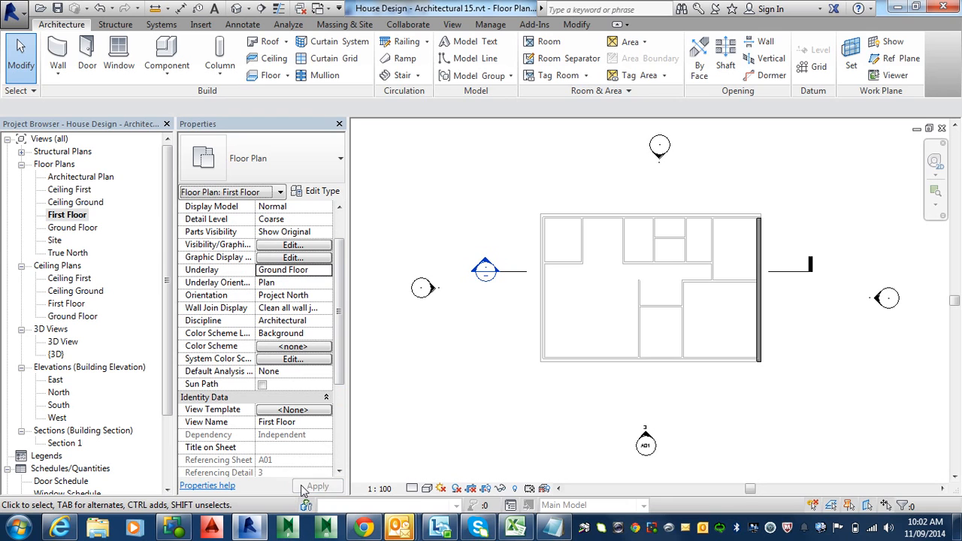
scroll(699, 294, "up", 2)
scroll(699, 295, "up", 1)
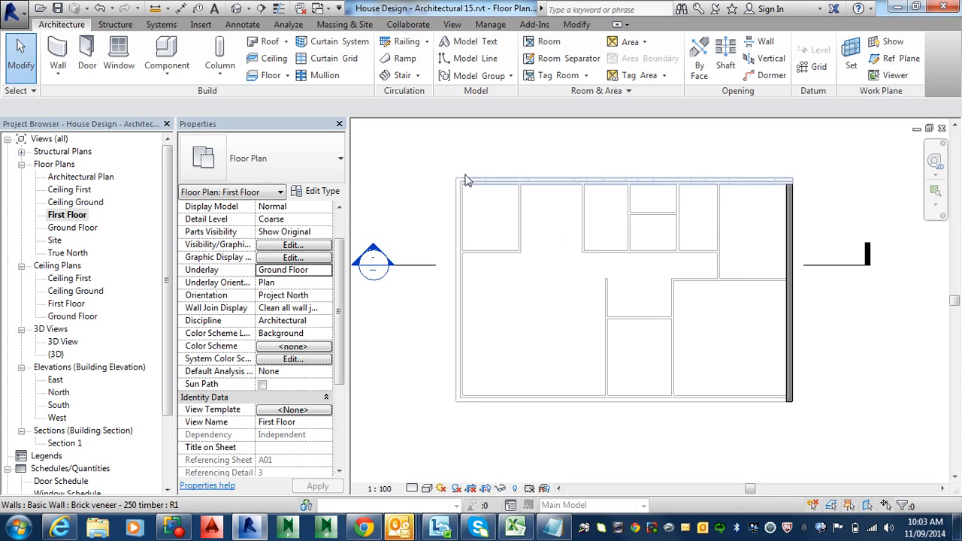
In the Architectural Plan, select the whole chain of exterior brick veneer walls and set their top constraint to Up to level: Ceiling First.
double_click(75, 178)
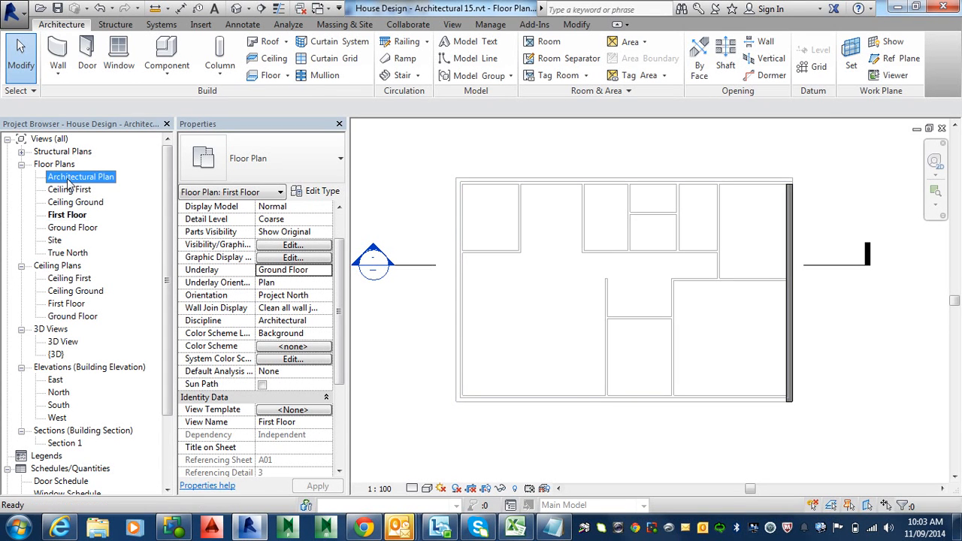
key("Tab")
left_click(511, 184)
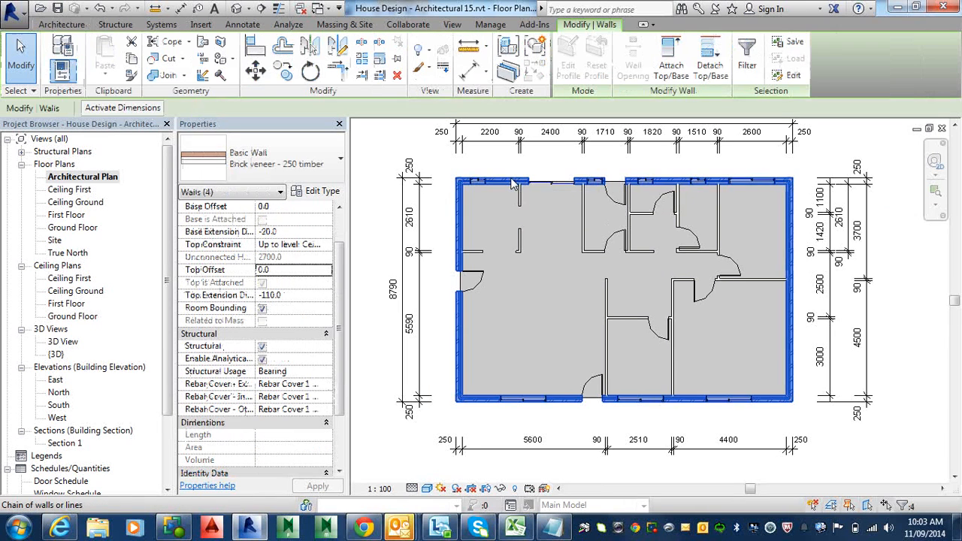
left_click(326, 247)
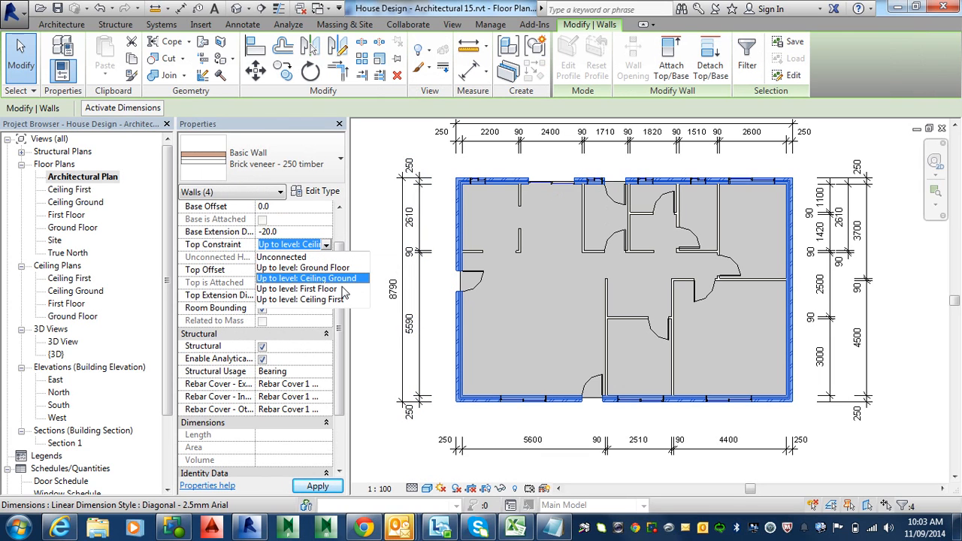
left_click(322, 299)
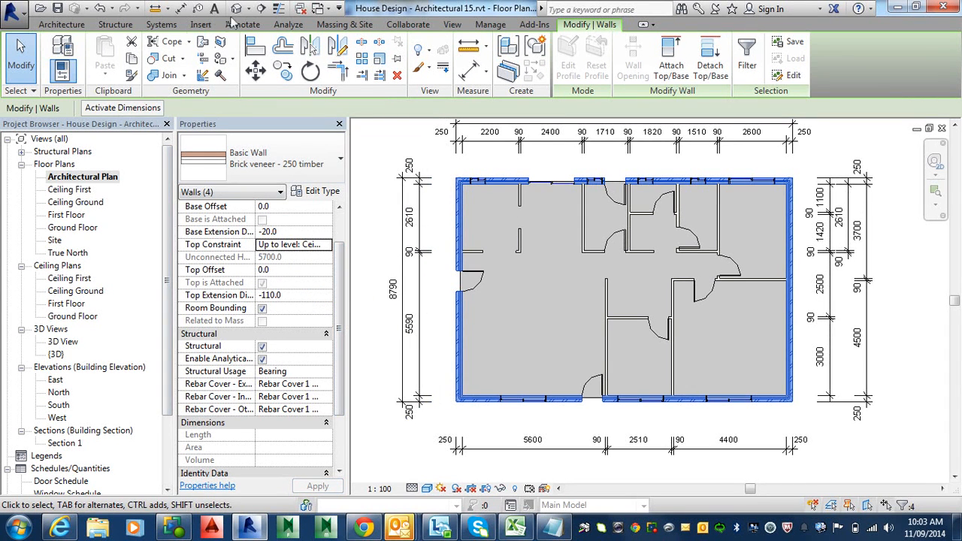
Inspect how the extended exterior walls meet the roof in the default 3D view.
left_click(236, 8)
scroll(667, 266, "down", 2)
scroll(667, 266, "down", 3)
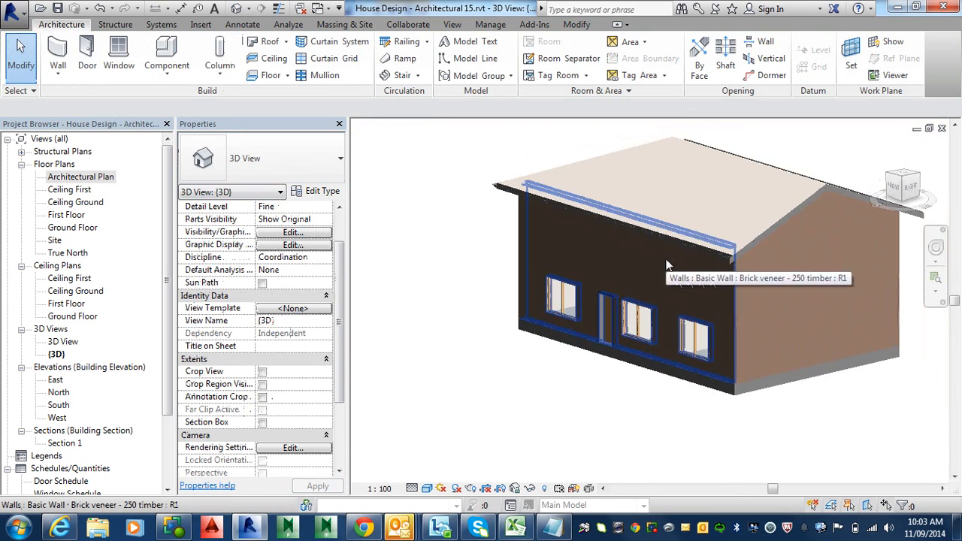
middle_click_drag(661, 269, 709, 251)
middle_click_drag(656, 287, 616, 326, "shift")
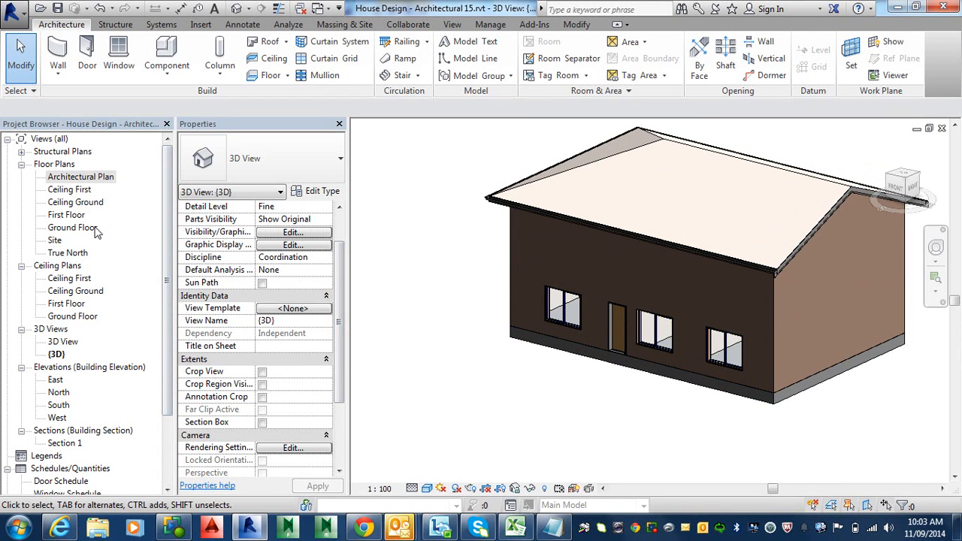
In the First Floor plan view, set the underlay to None and the detail level to Fine.
double_click(66, 215)
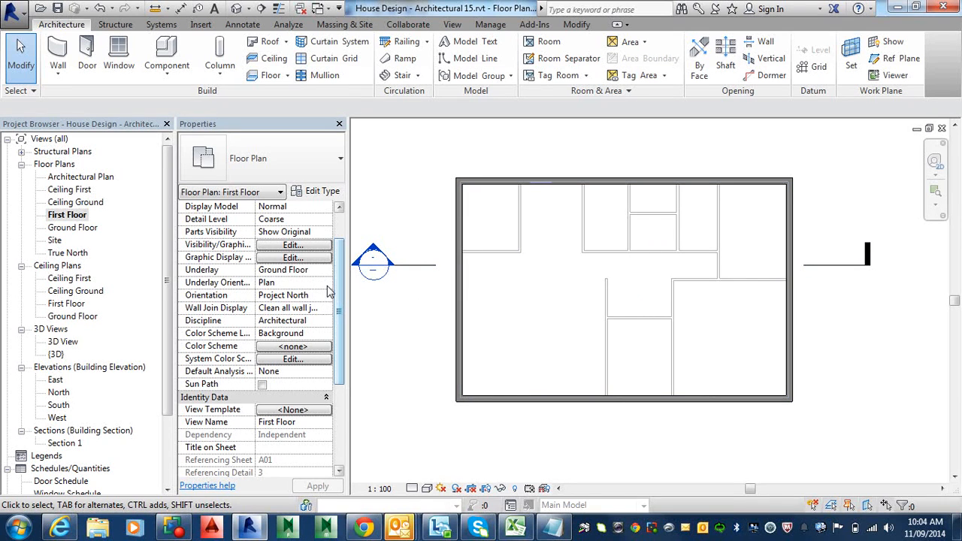
left_click_drag(340, 299, 355, 264)
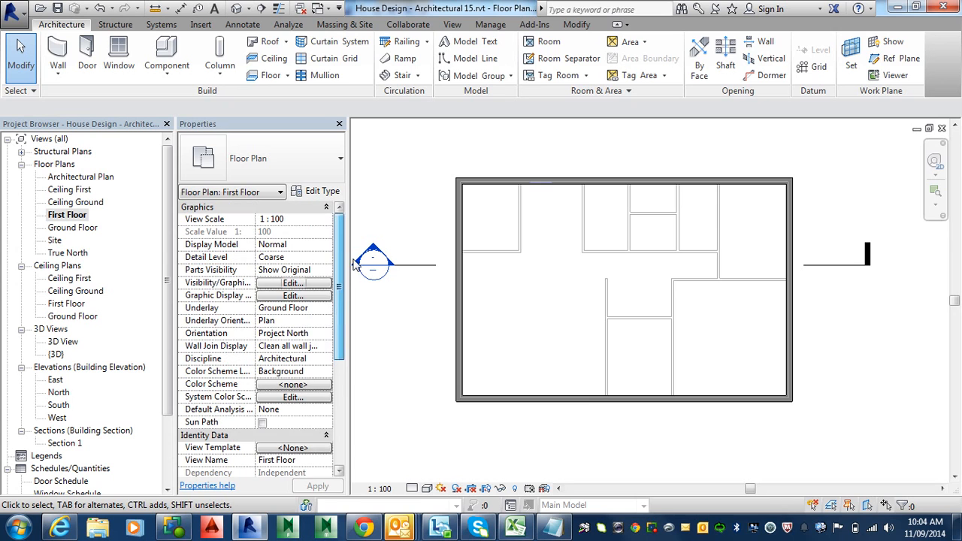
left_click(309, 308)
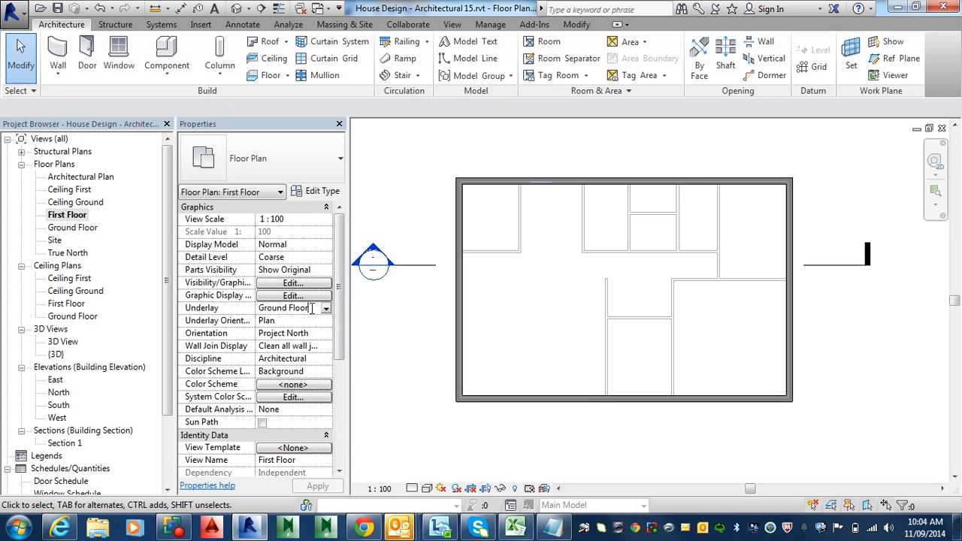
left_click(326, 308)
left_click(299, 321)
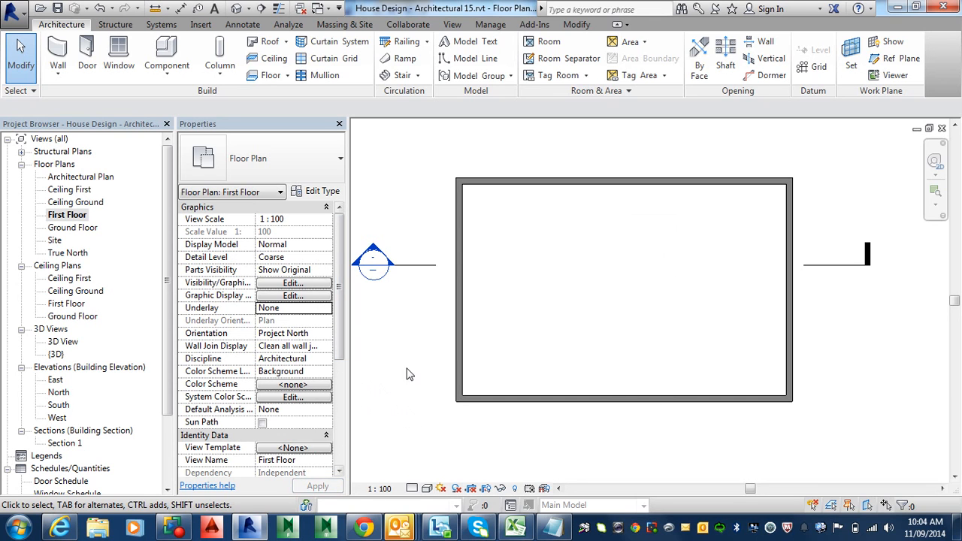
left_click(412, 489)
left_click(431, 473)
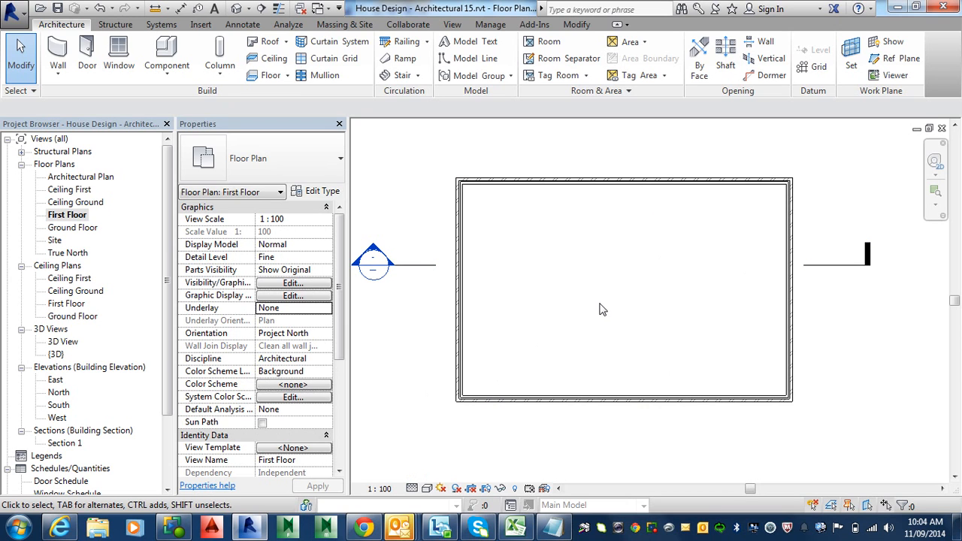
Set the First Floor plan's underlay to Ground Floor again, and switch to the default 3D view.
left_click(322, 308)
left_click(326, 309)
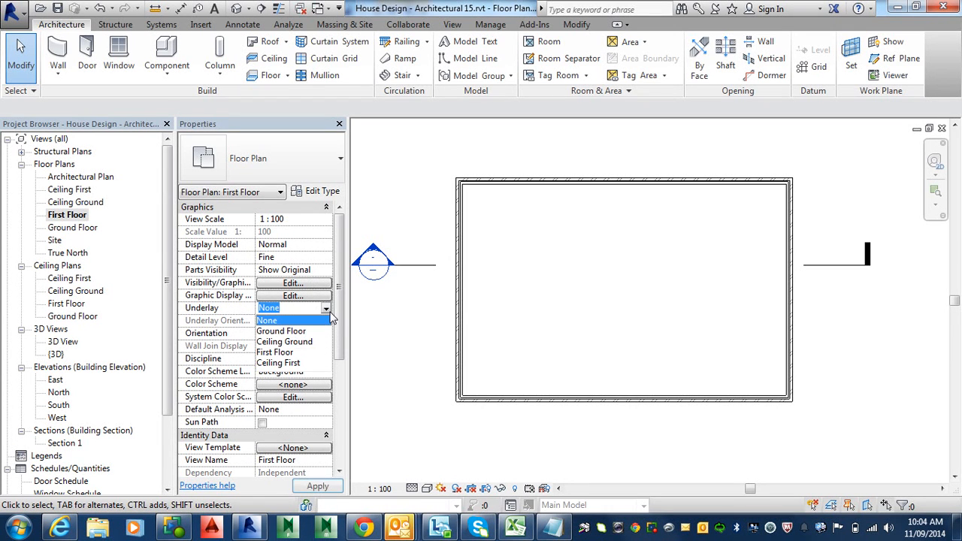
left_click(305, 334)
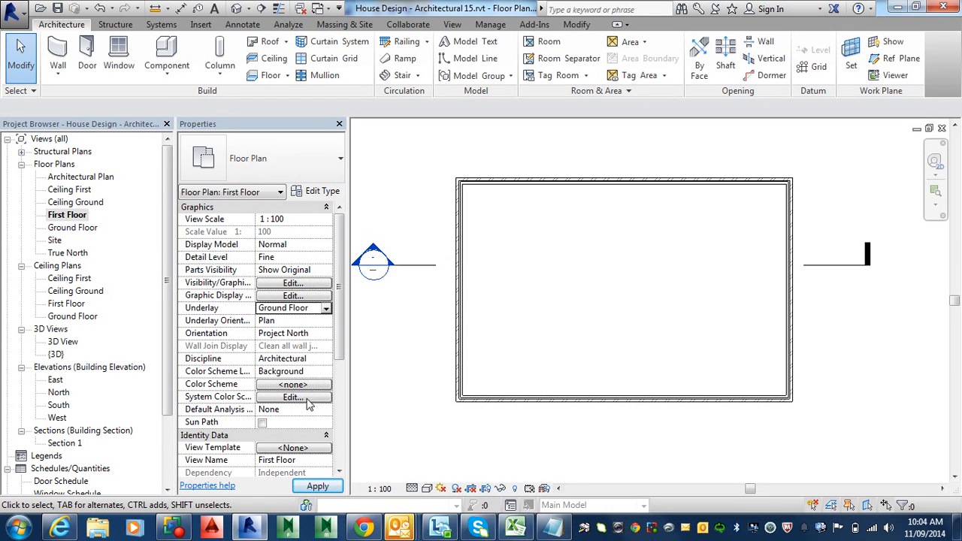
left_click(307, 485)
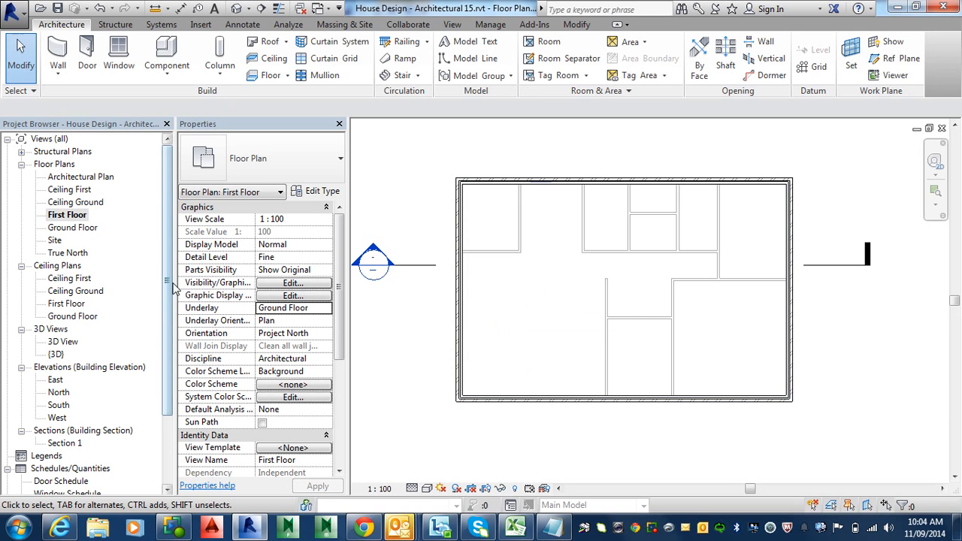
left_click(239, 9)
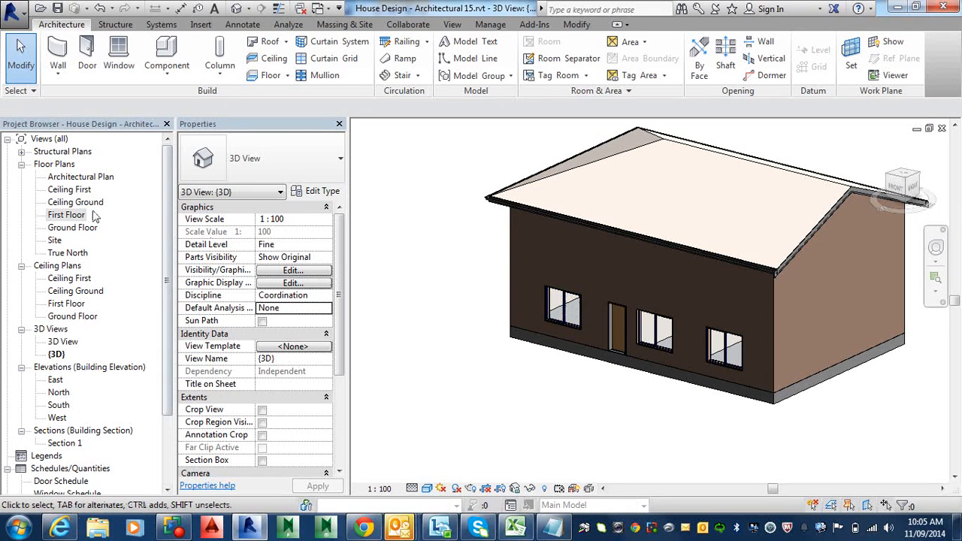
On the First Floor plan, place two M_Sliding with Trim 1810 x 1500mm windows in the front wall, about 900 mm and 1100 mm from its ends.
double_click(68, 215)
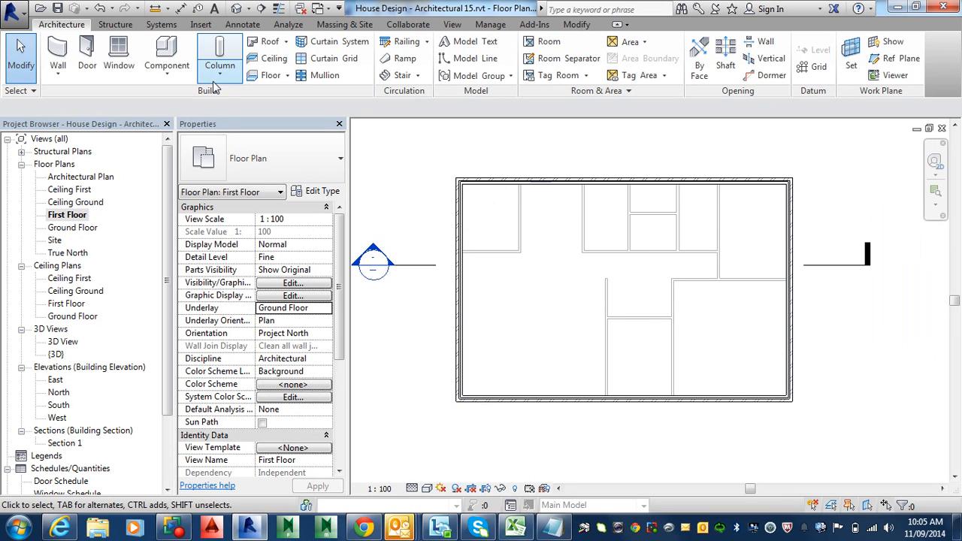
left_click(118, 60)
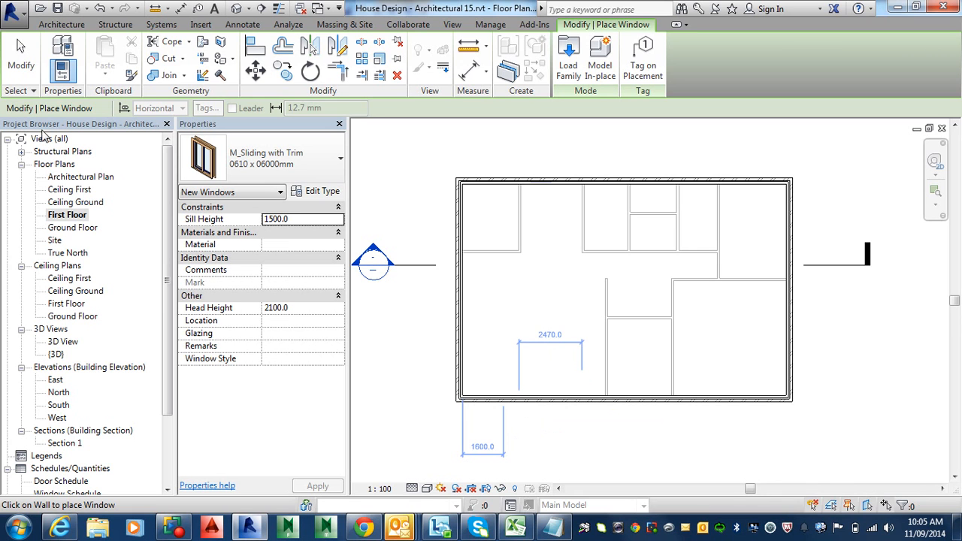
left_click(276, 166)
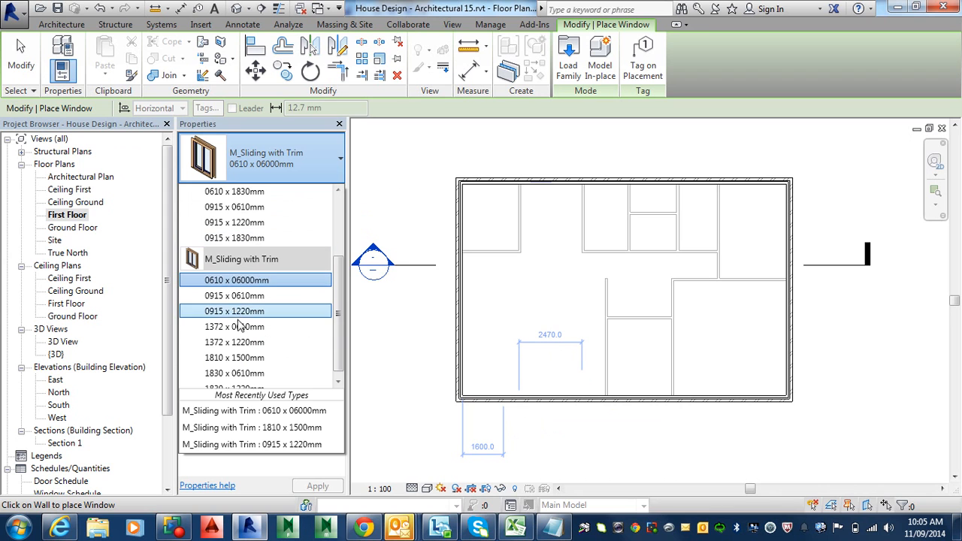
left_click(250, 359)
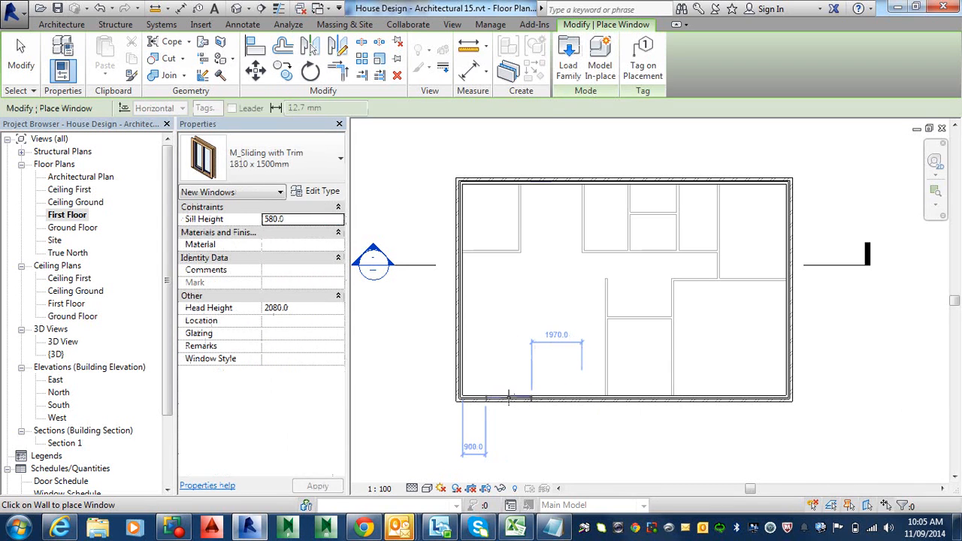
left_click(511, 396)
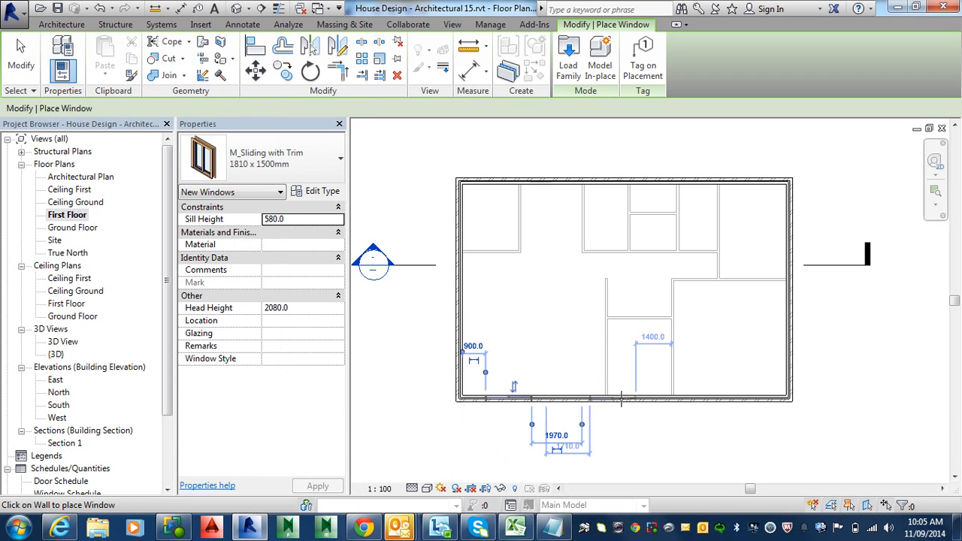
left_click(735, 399)
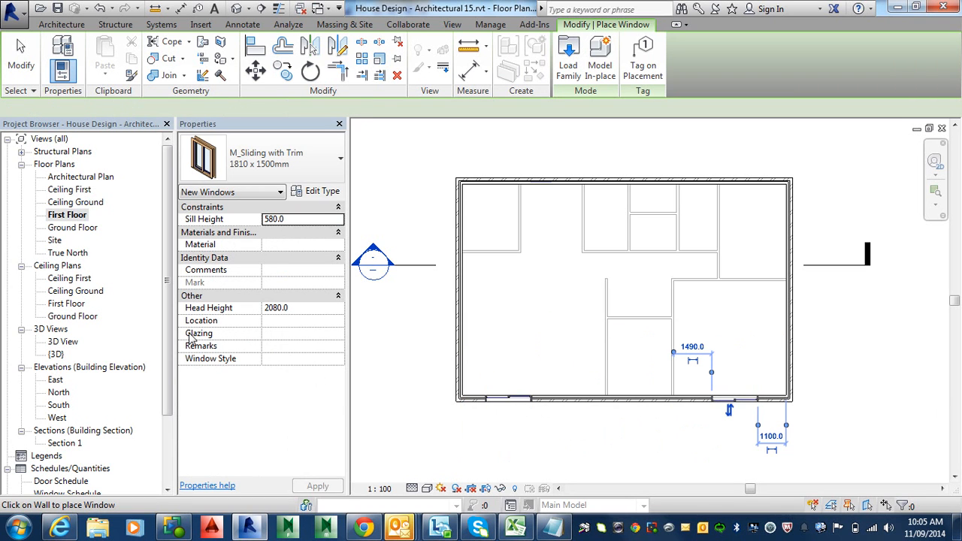
End window placement and examine the new upper-storey windows from the front in the default 3D view.
left_click(236, 8)
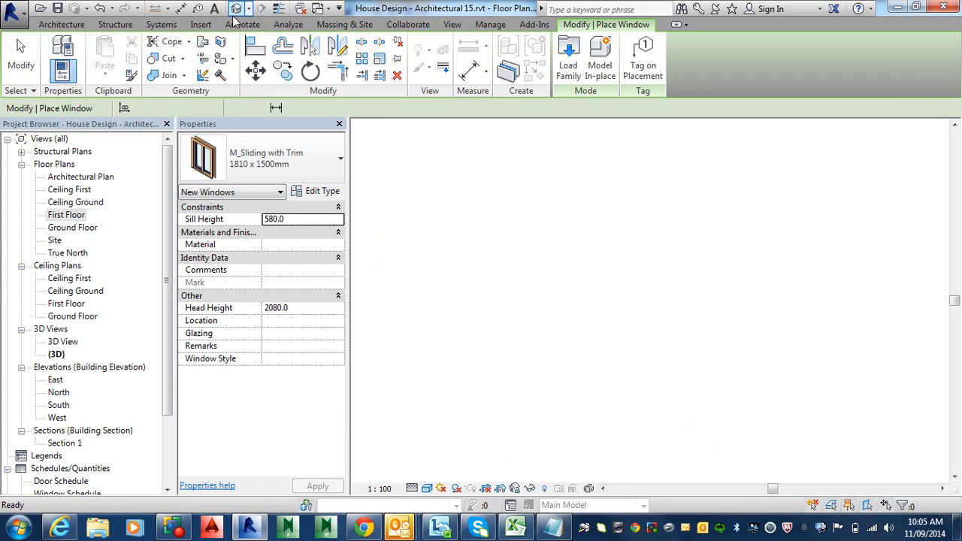
key("Escape")
key("Escape")
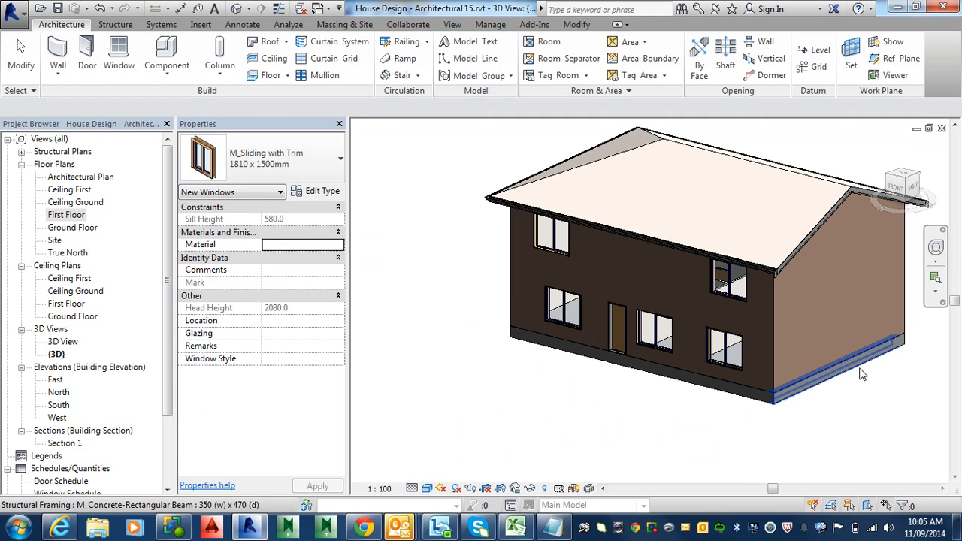
middle_click_drag(766, 339, 833, 280, "shift")
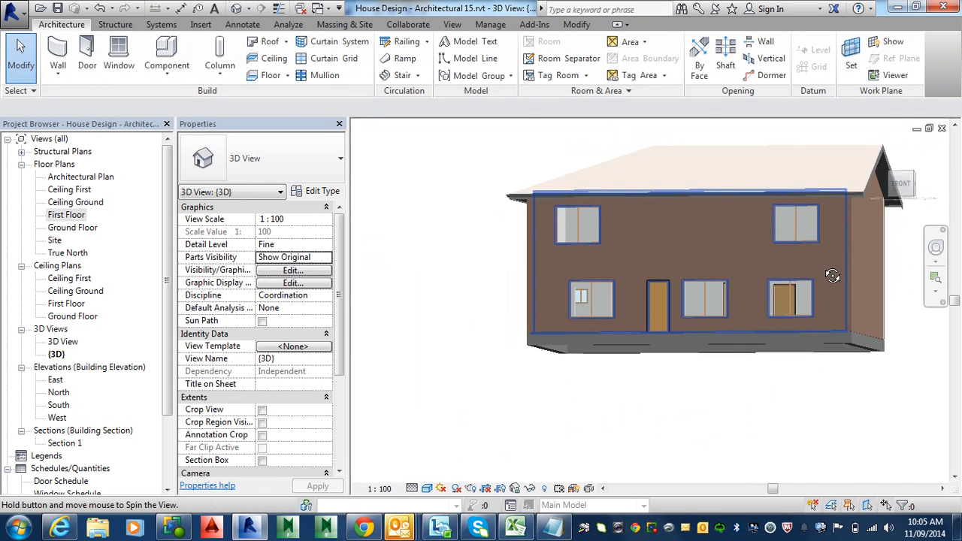
scroll(740, 297, "up", 4)
scroll(594, 297, "down", 2)
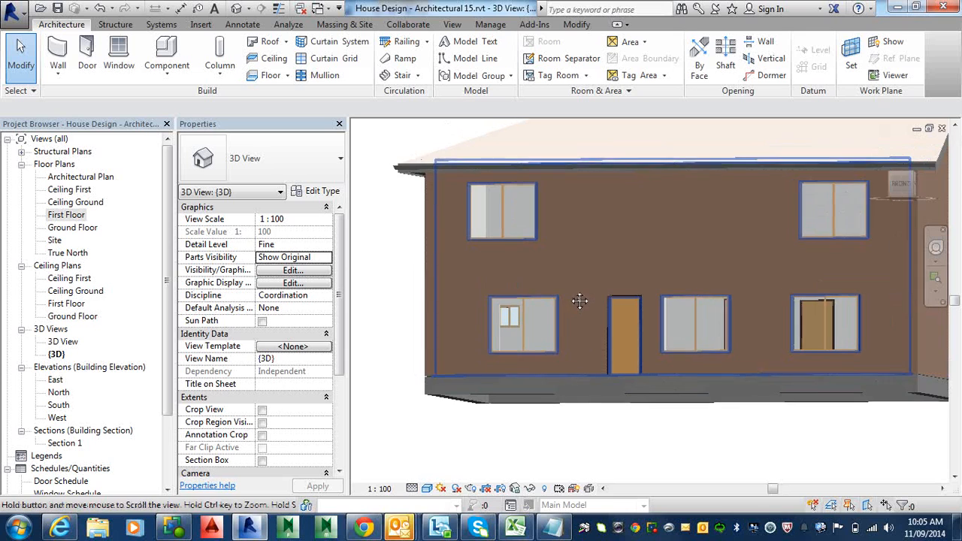
scroll(511, 246, "up", 2)
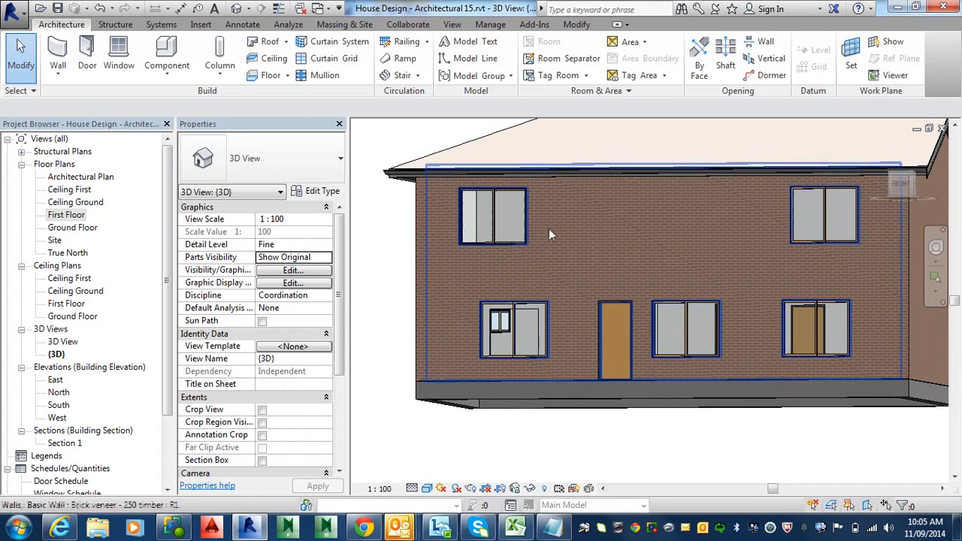
left_click(518, 242)
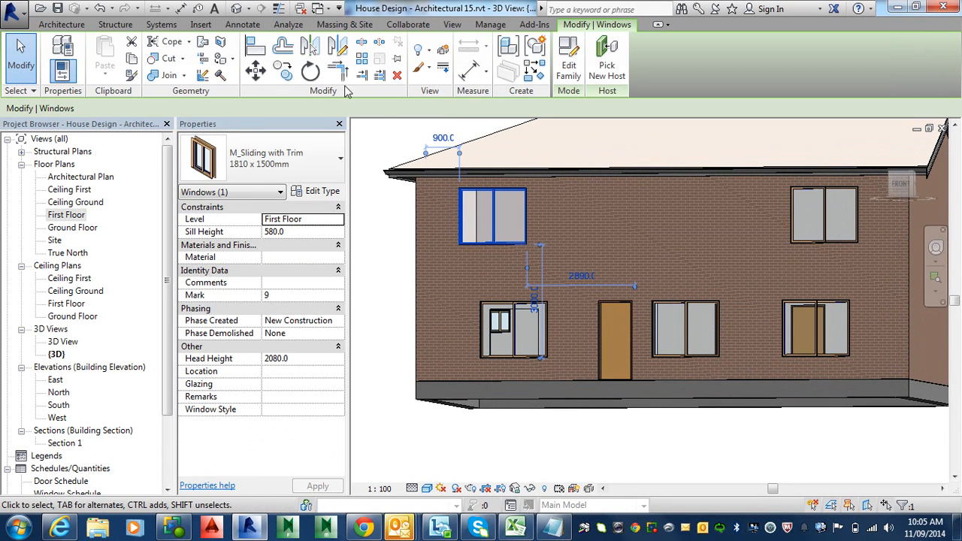
key("Escape")
left_click(282, 69)
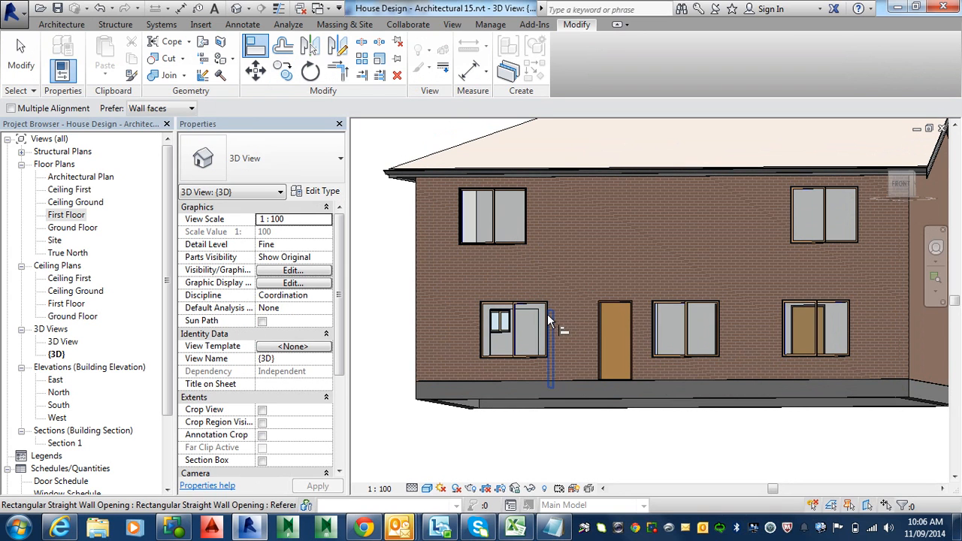
key("Escape")
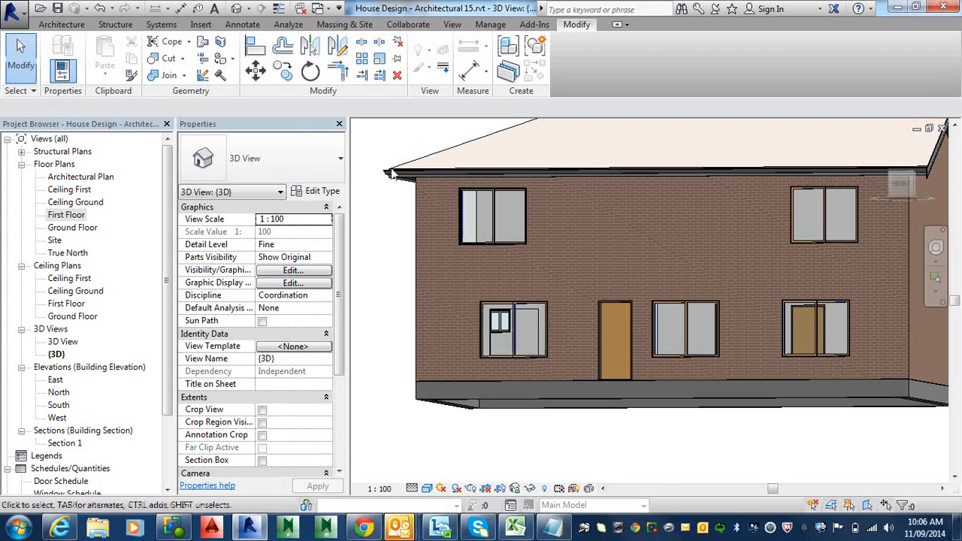
key("a")
key("l")
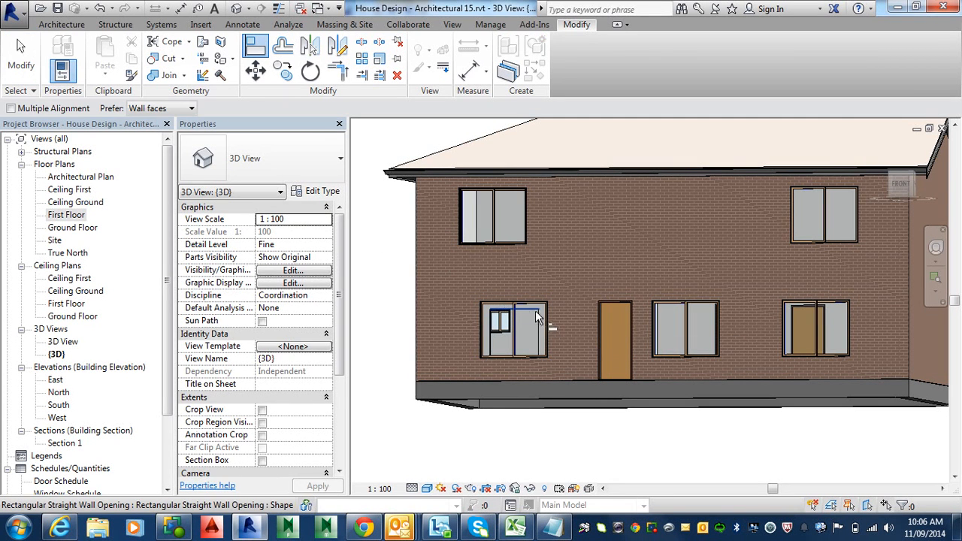
scroll(548, 320, "up", 3)
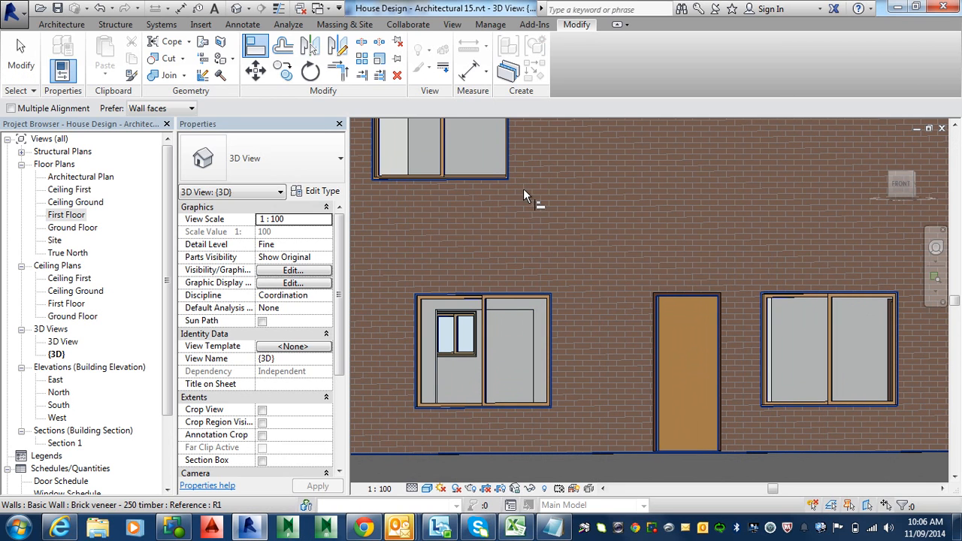
key("Escape")
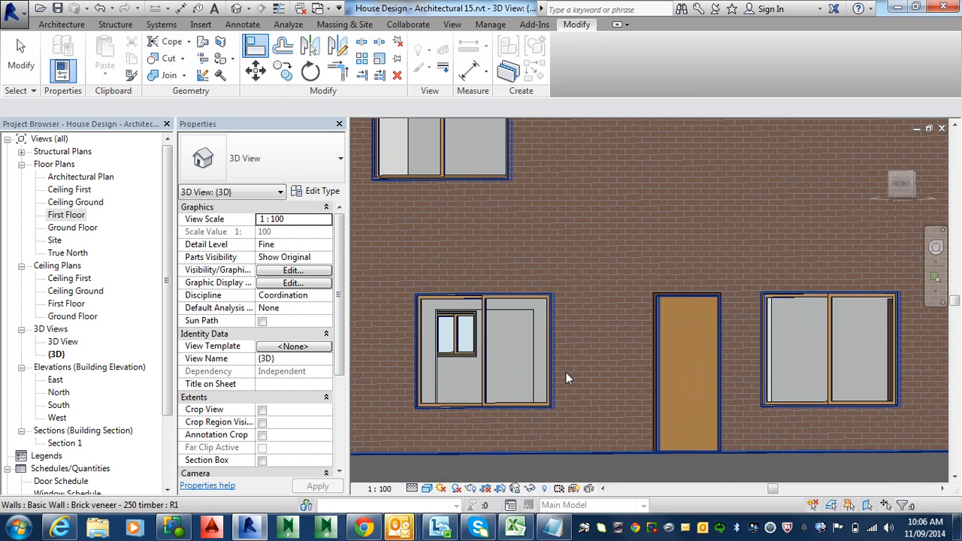
mouse_move(613, 331)
middle_mouse_down("shift")
mouse_move(605, 394)
mouse_move(600, 369)
mouse_move(658, 309)
mouse_move(612, 349)
mouse_move(685, 310)
mouse_move(692, 276)
mouse_move(620, 342)
middle_mouse_up("shift")
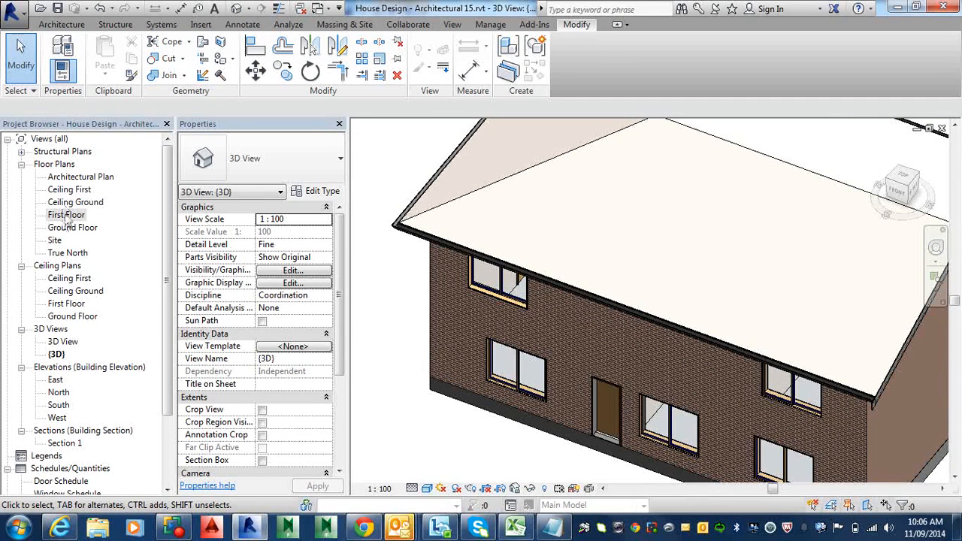
On the First Floor plan, start a structural floor using the Standard Timber-Wood Finish type.
double_click(66, 215)
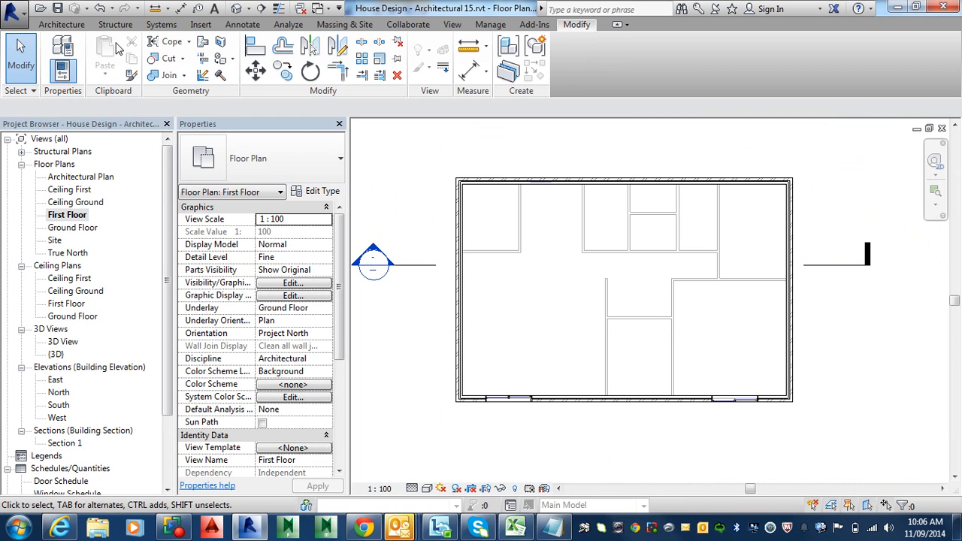
left_click(62, 24)
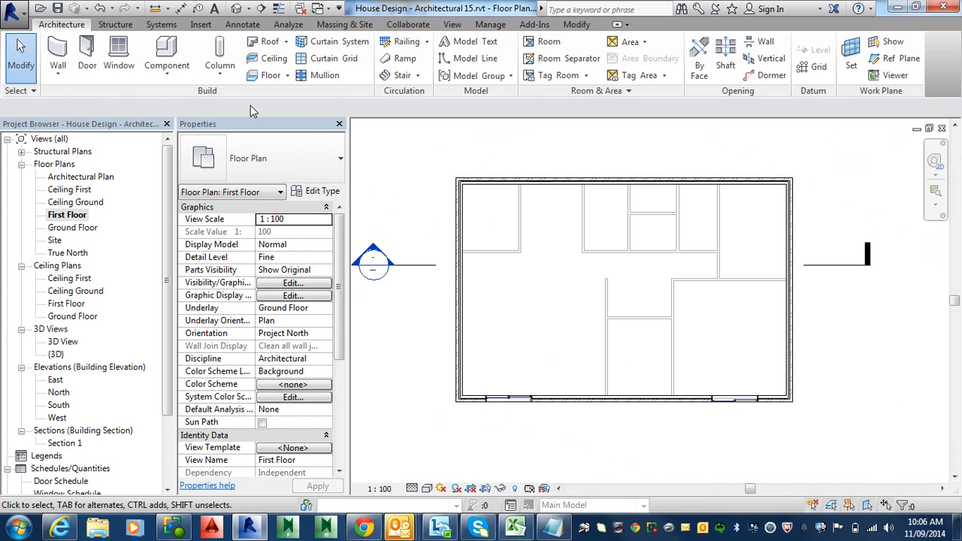
left_click(286, 75)
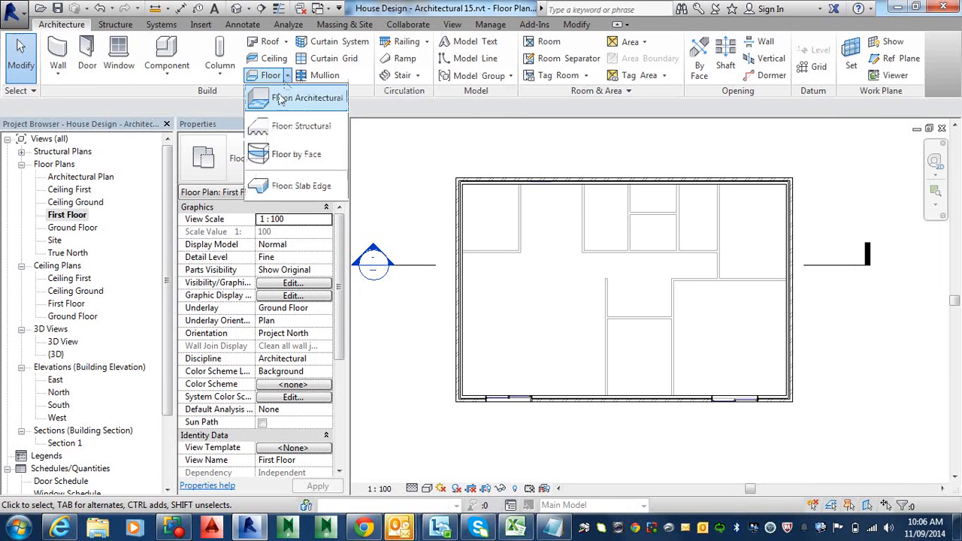
left_click(300, 128)
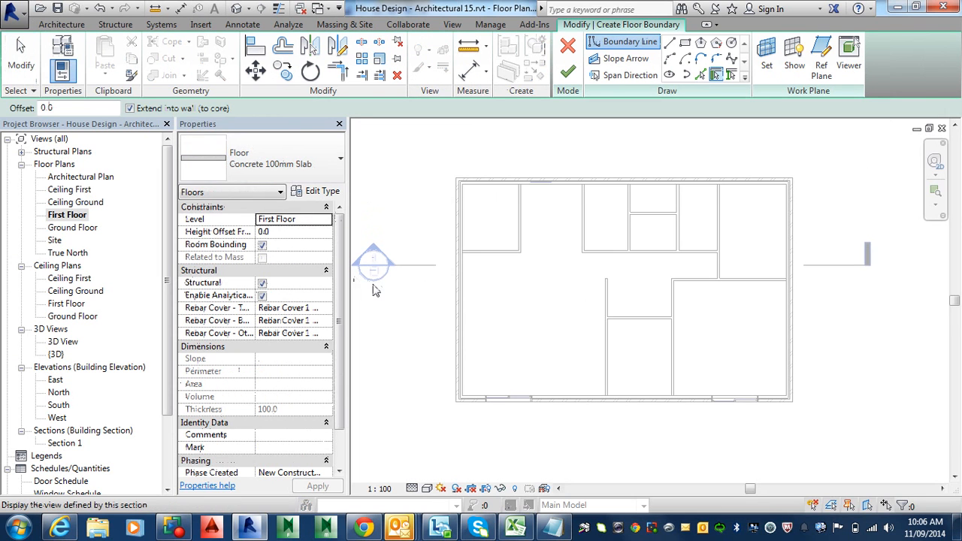
left_click(339, 172)
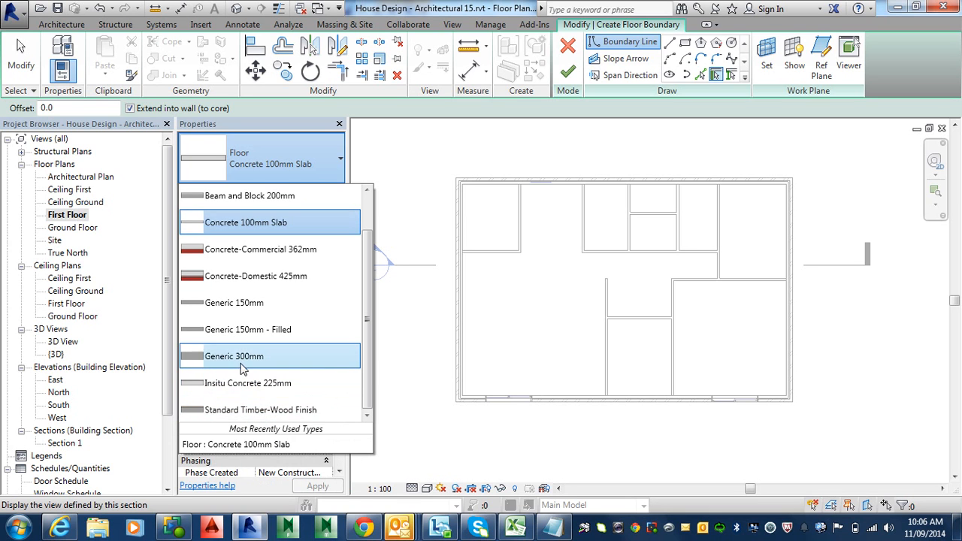
left_click(259, 410)
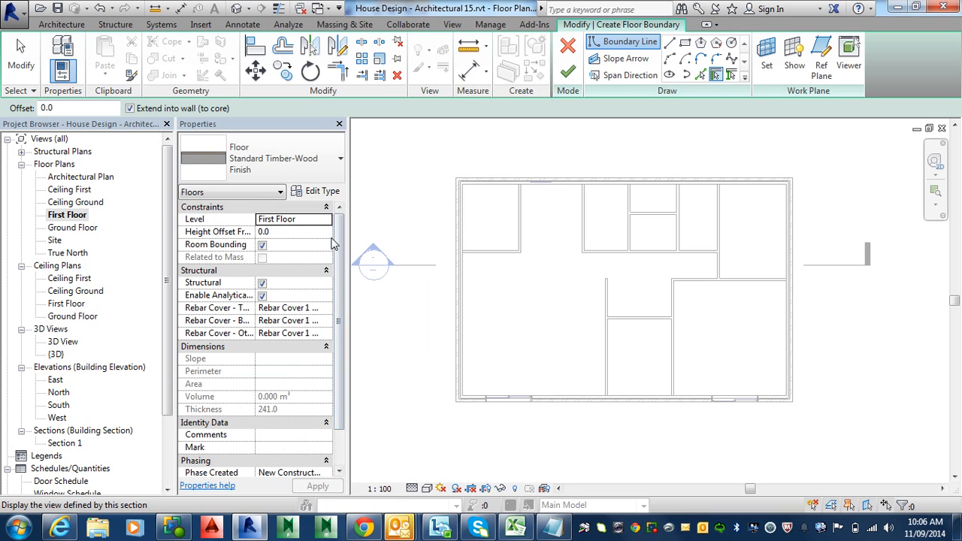
In the Standard Timber-Wood Finish floor type's structure, set the timber joist layer's thickness to 259 mm.
left_click(321, 193)
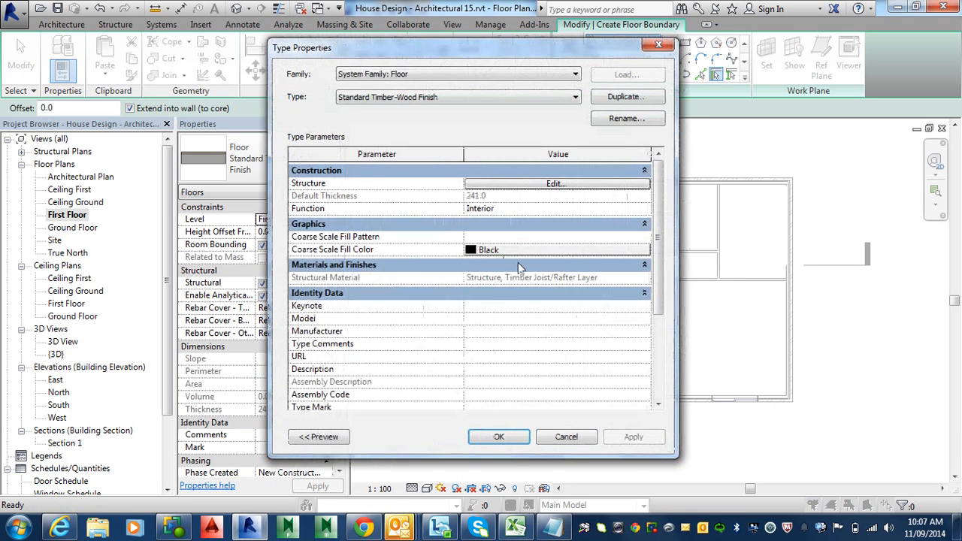
left_click(560, 184)
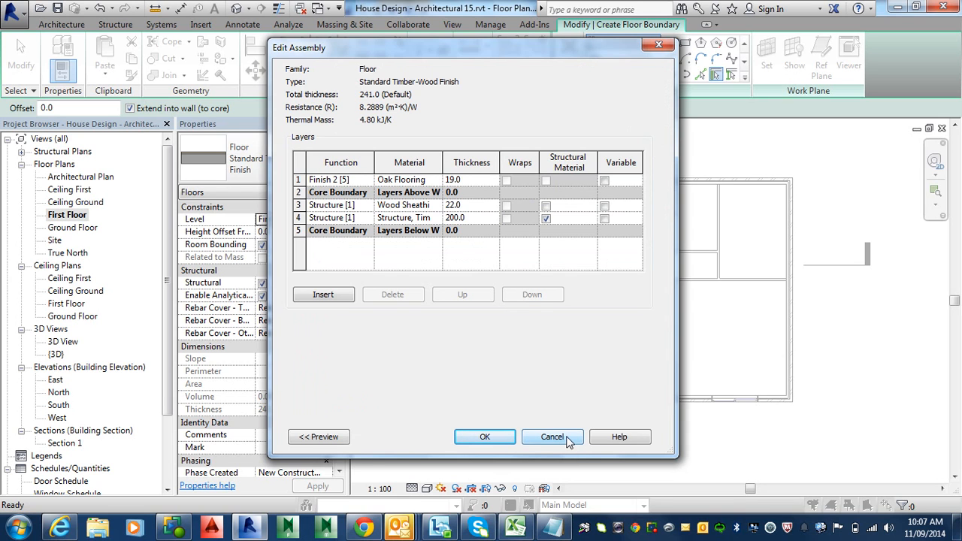
left_click(472, 217)
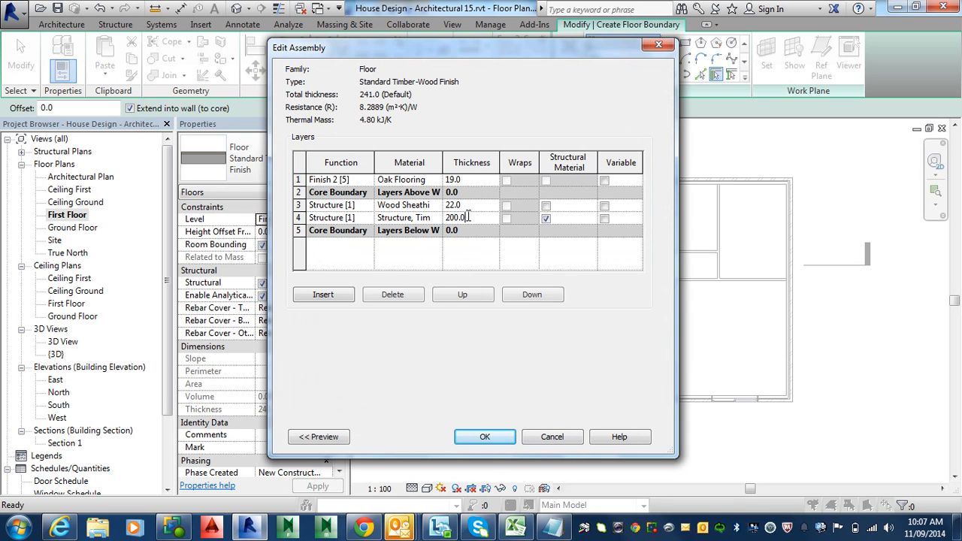
left_click_drag(470, 217, 448, 217)
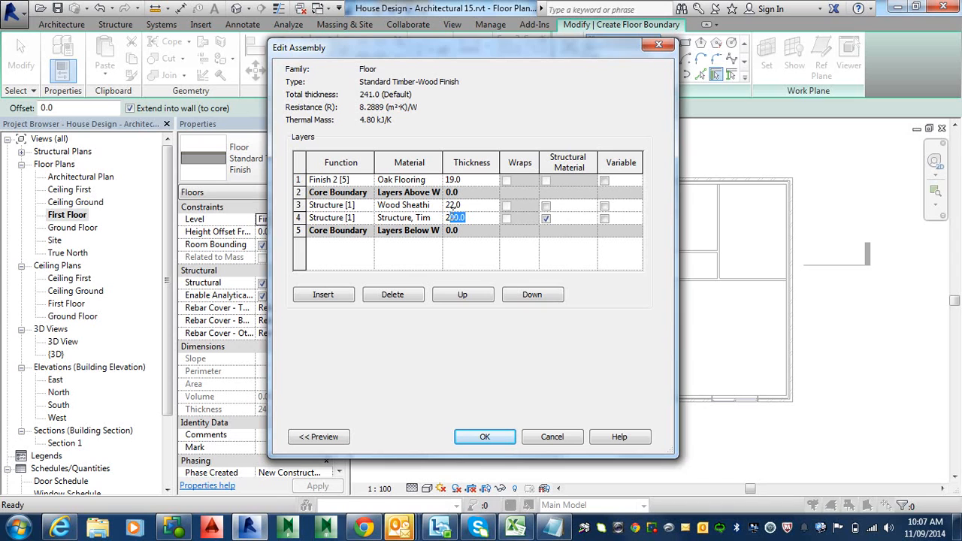
type("59")
left_click(471, 439)
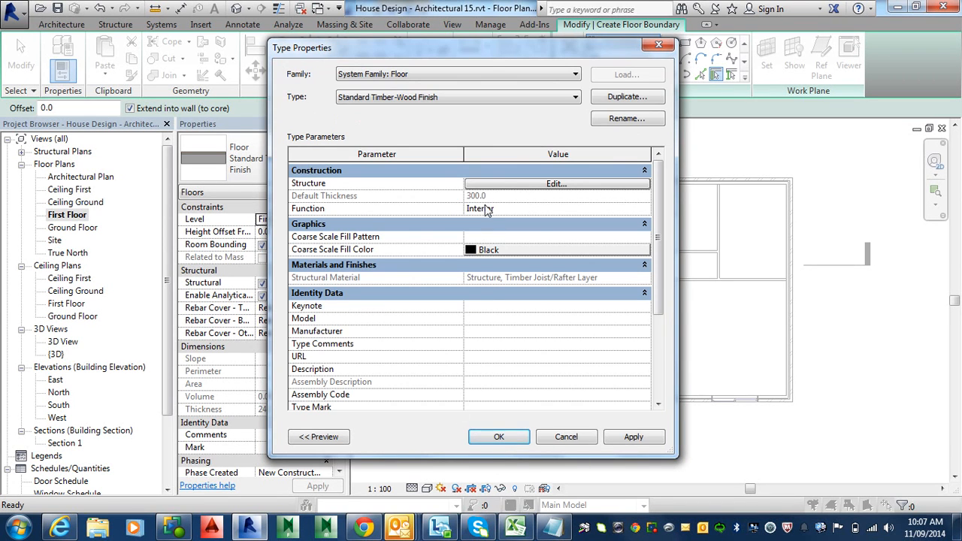
left_click(498, 437)
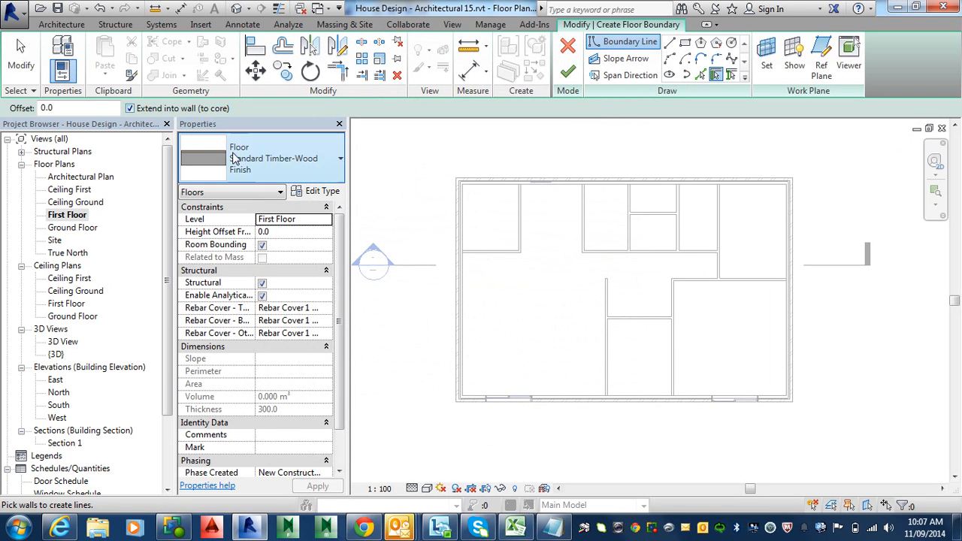
Create the floor from a boundary picked along the whole chain of exterior walls, joining geometry and cutting the overlap out of the walls.
key("Tab")
left_click(461, 328)
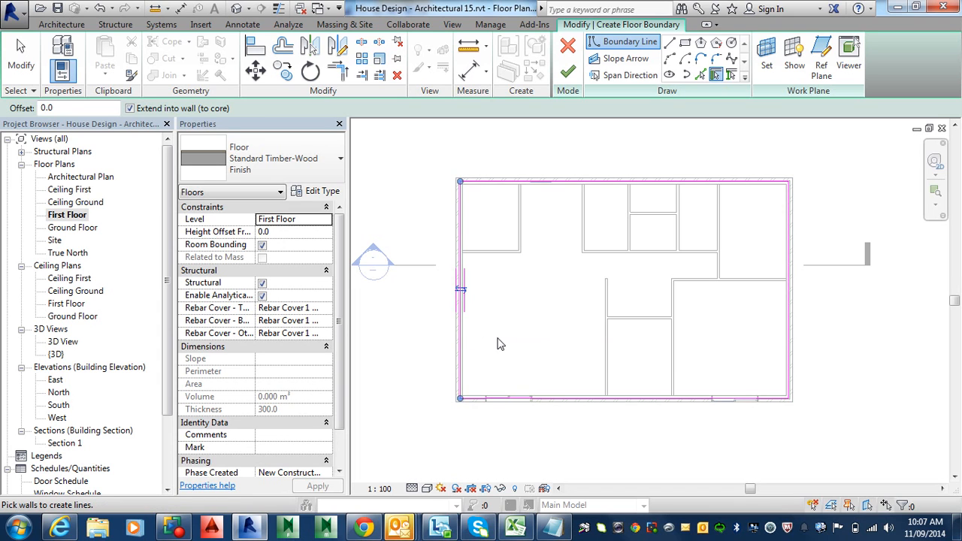
scroll(496, 329, "up", 2)
scroll(446, 319, "up", 2)
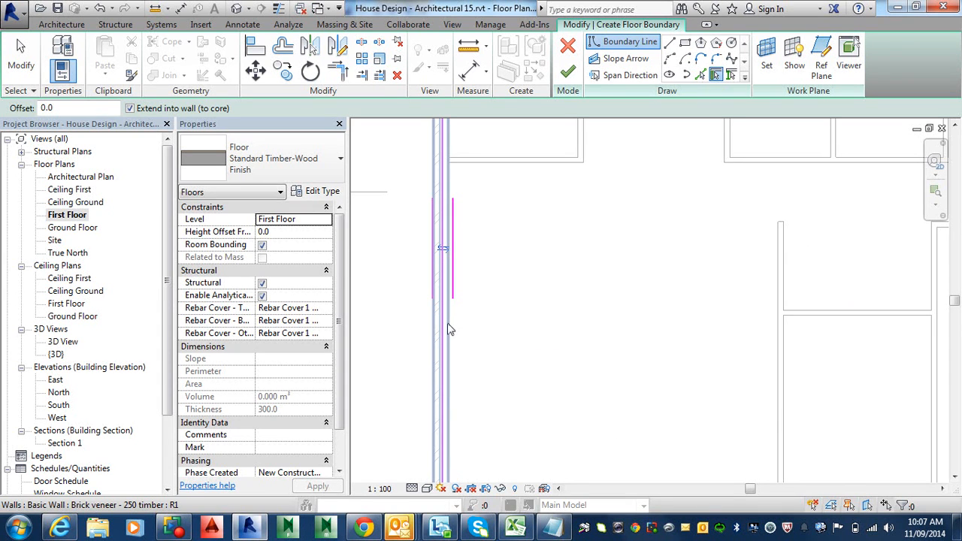
scroll(451, 329, "down", 4)
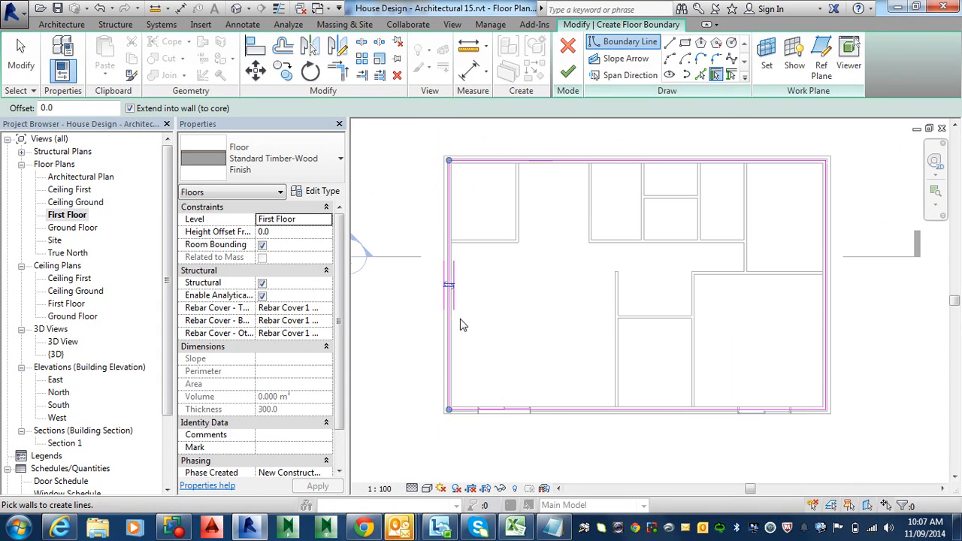
left_click(569, 72)
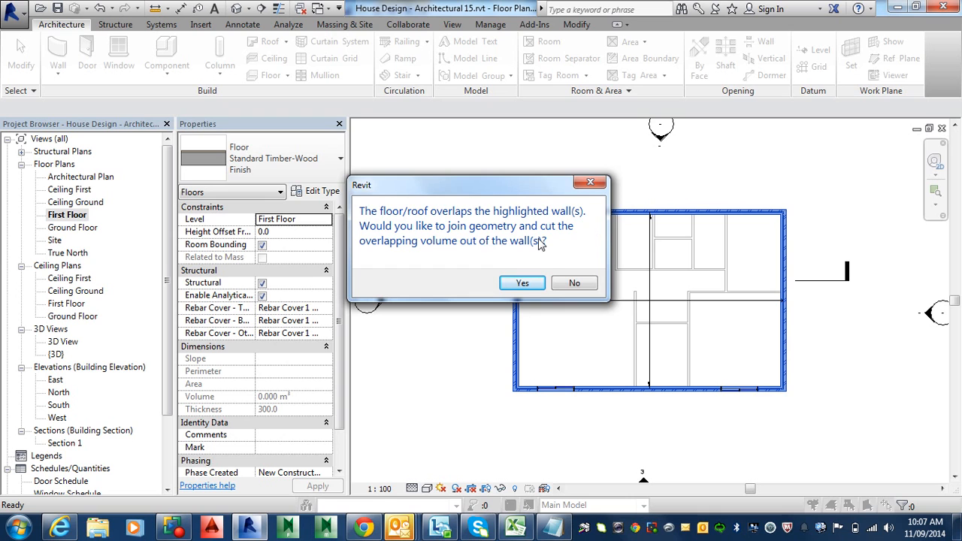
left_click(522, 284)
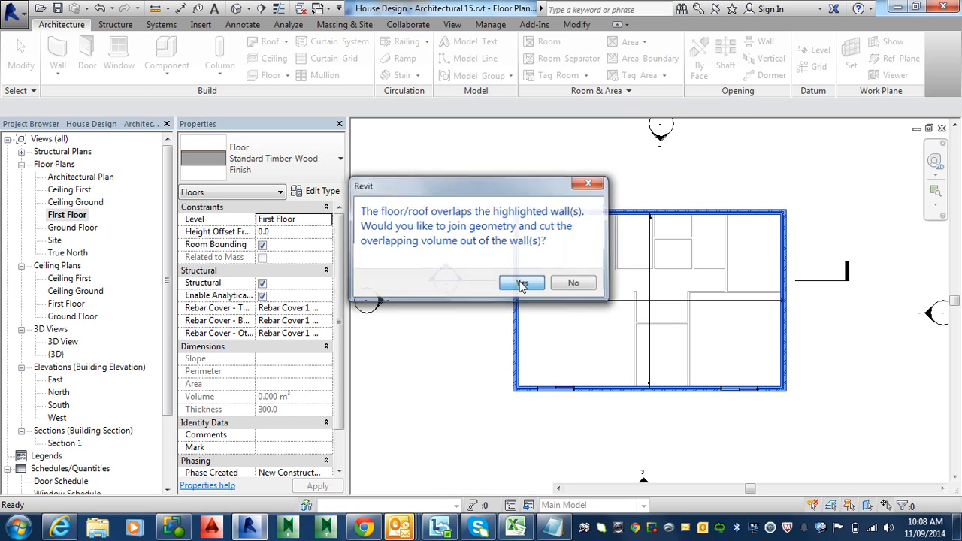
scroll(684, 342, "up", 2)
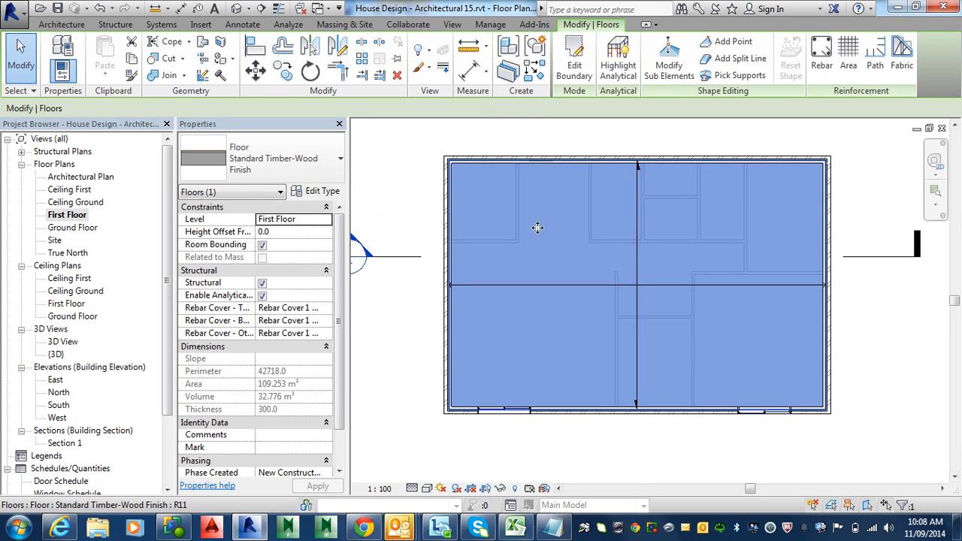
key("Escape")
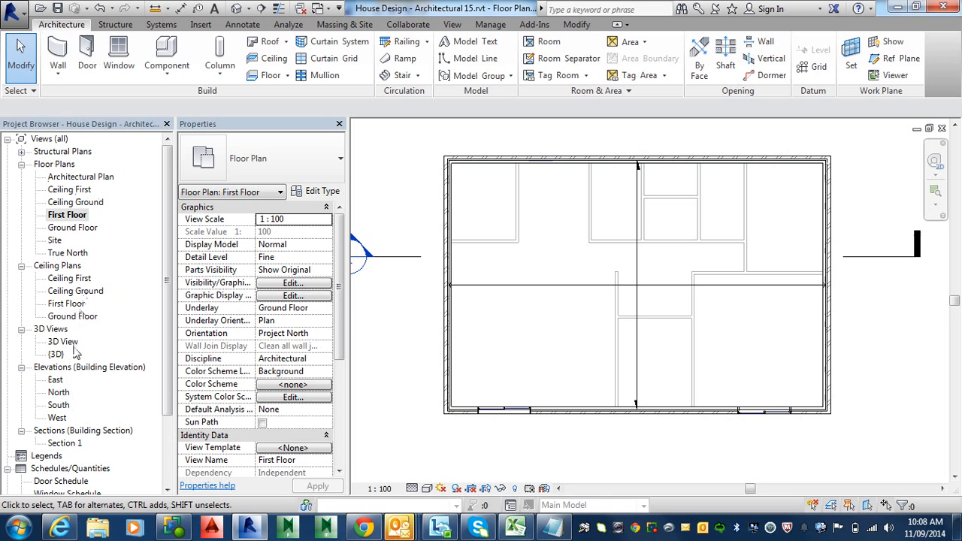
Open the Section 1 view and set its detail level to Fine.
double_click(66, 443)
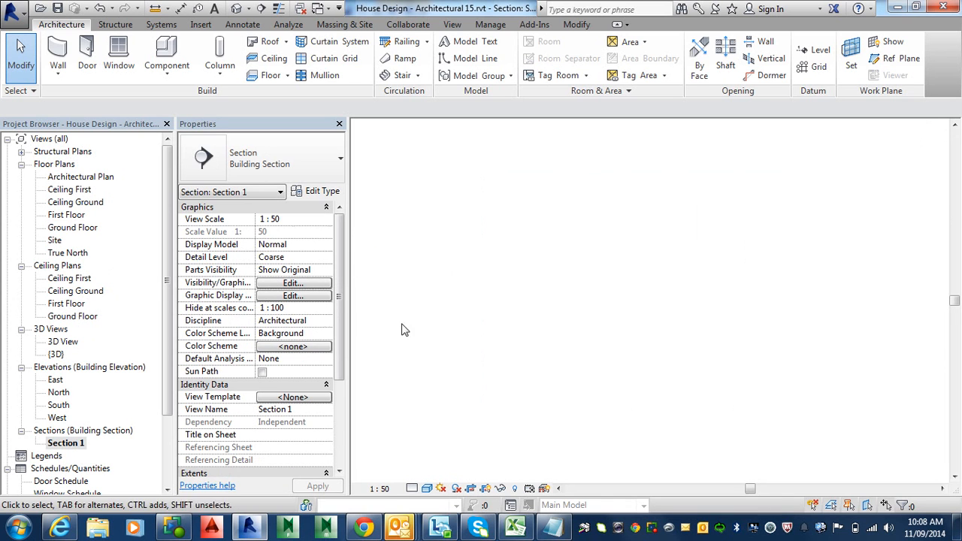
left_click(410, 489)
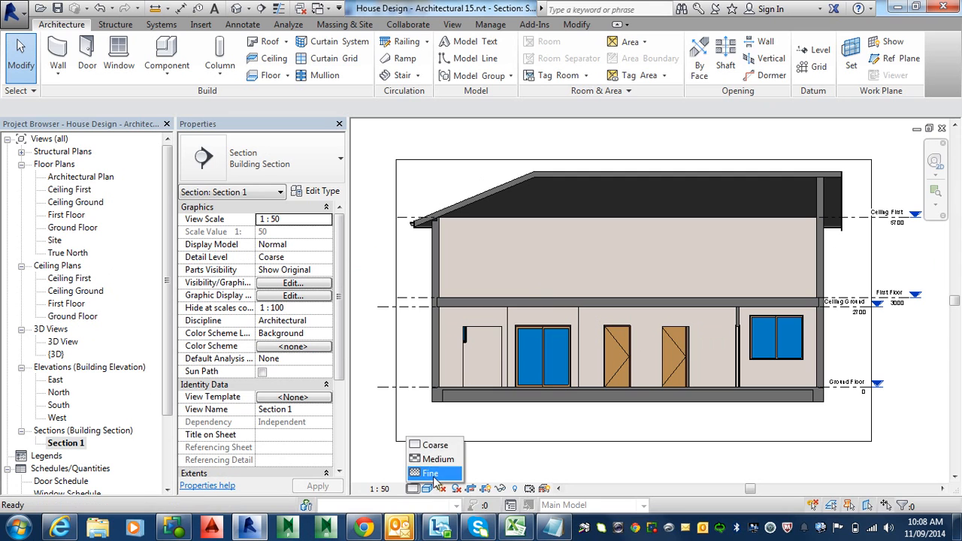
left_click(432, 474)
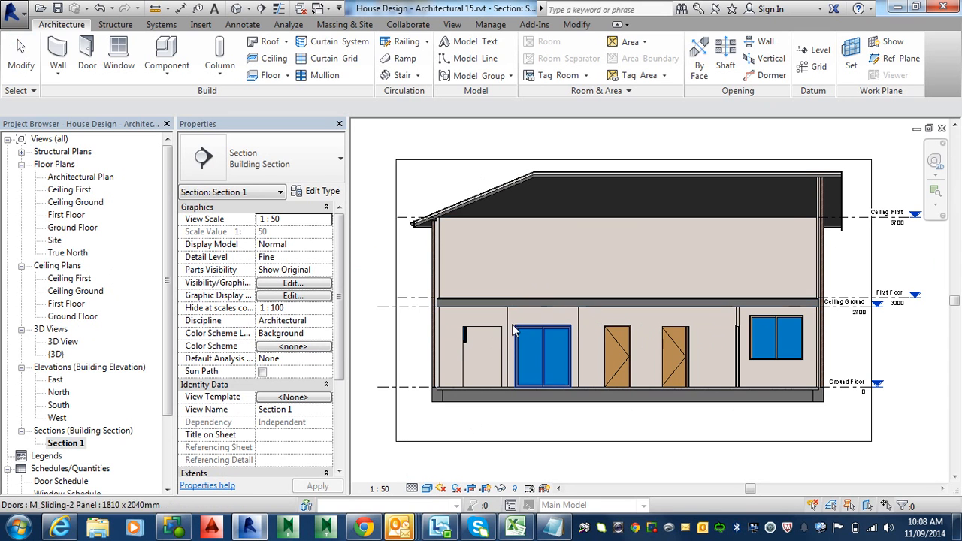
Set the section's visual style to Hidden Line and examine where the first-floor slab meets the exterior brick veneer wall.
middle_click_drag(520, 318, 524, 359)
scroll(514, 348, "up", 2)
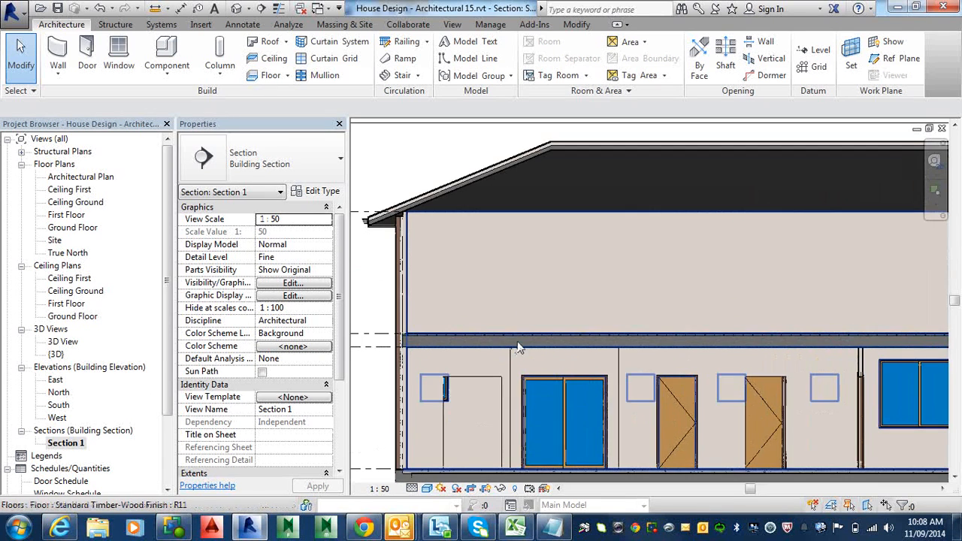
scroll(390, 352, "up", 6)
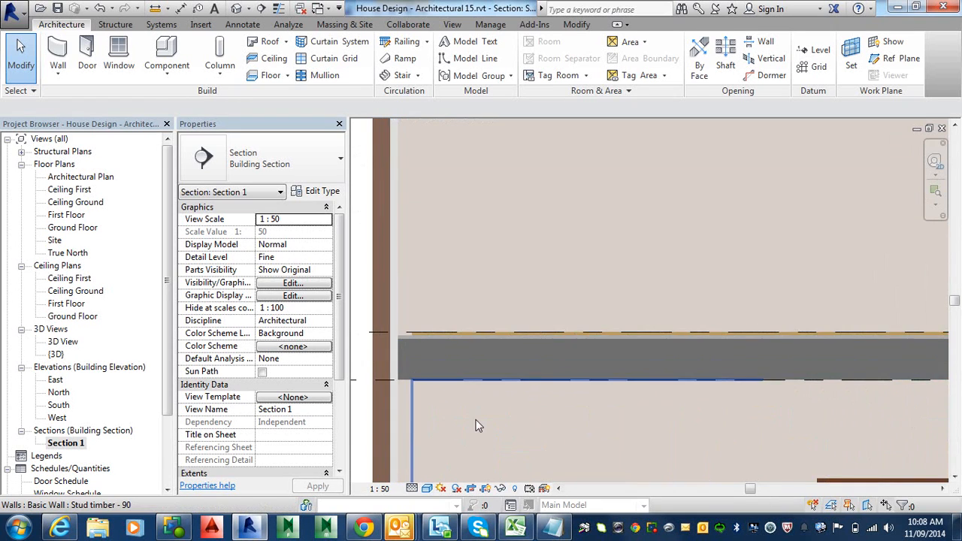
middle_click_drag(454, 354, 543, 337)
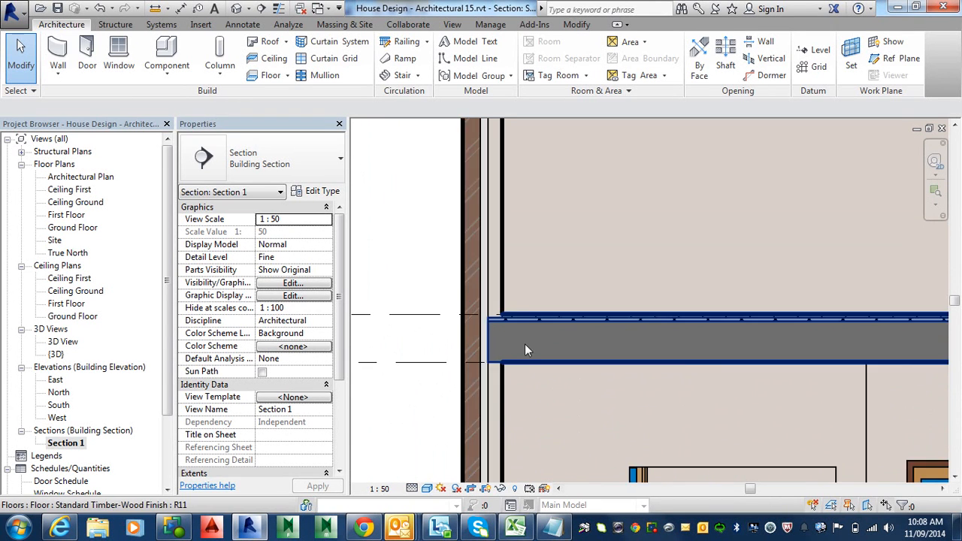
scroll(525, 345, "up", 1)
left_click(427, 489)
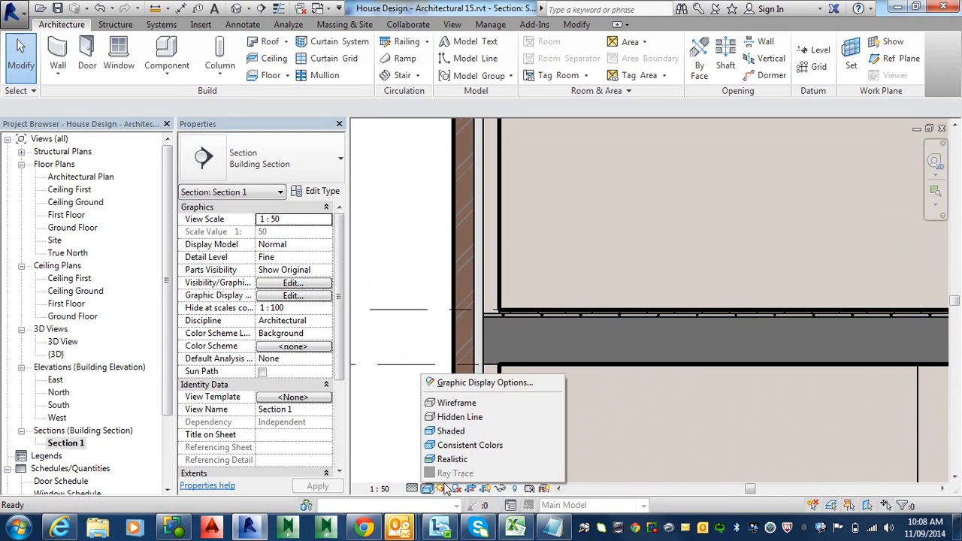
left_click(460, 418)
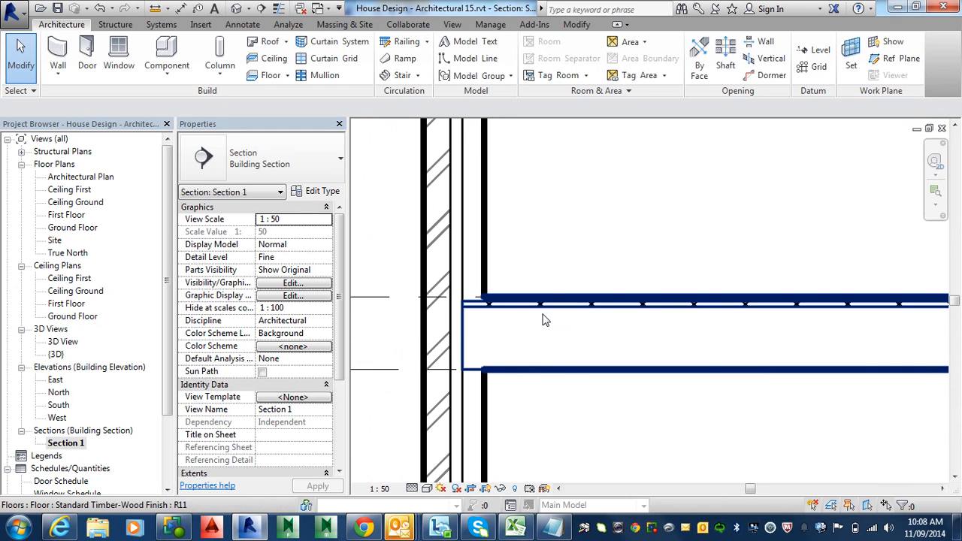
scroll(537, 340, "down", 2)
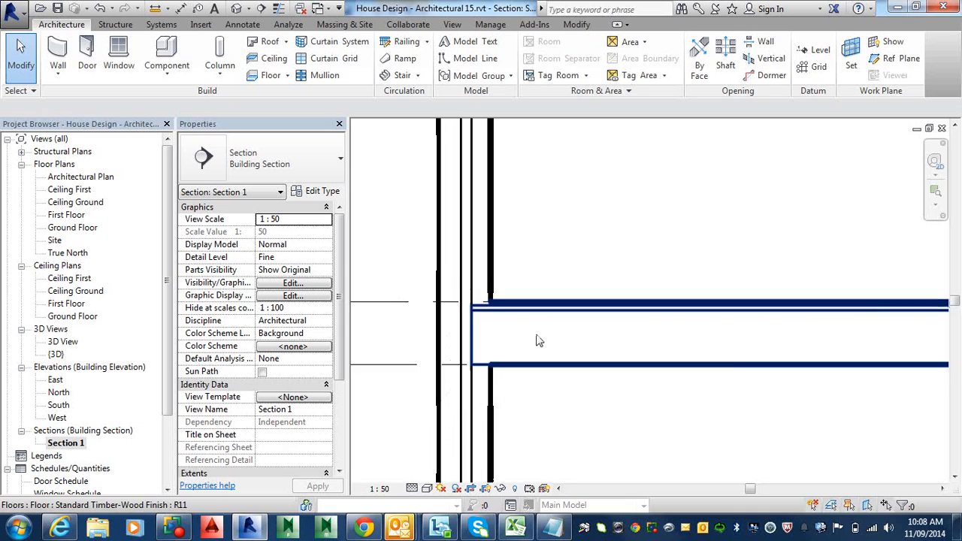
Turn on thin line display in the section and inspect the timber floor's layers where they meet the brick veneer wall.
left_click(277, 8)
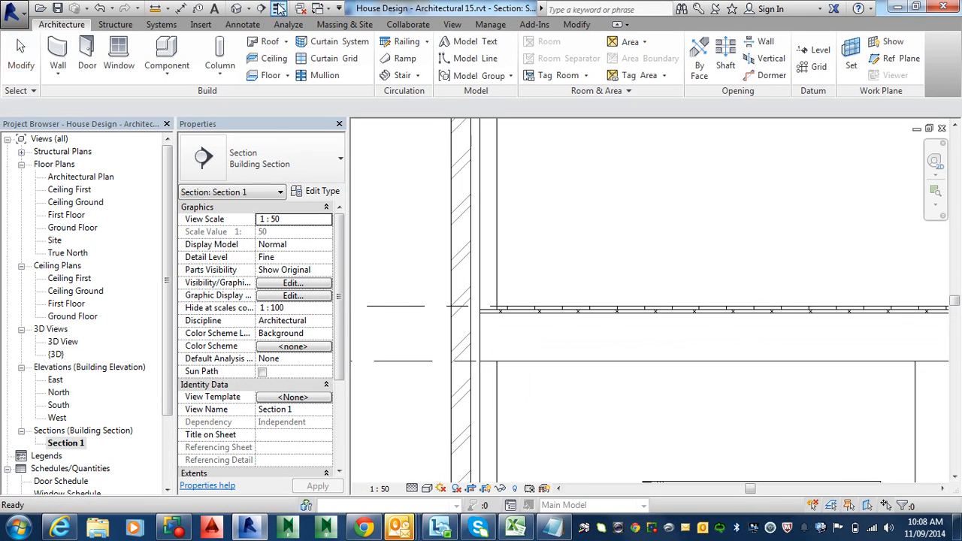
scroll(504, 350, "up", 1)
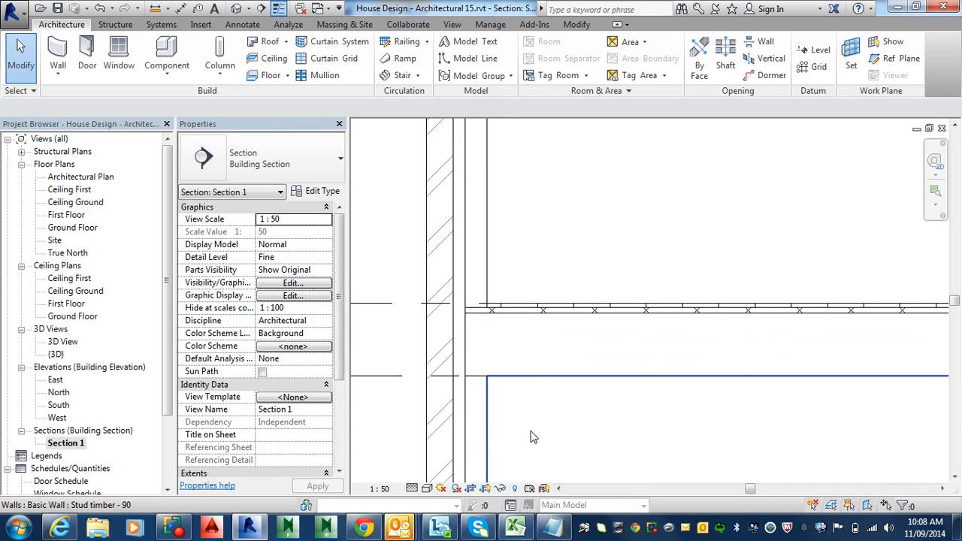
scroll(531, 436, "up", 2)
middle_click_drag(514, 403, 550, 258)
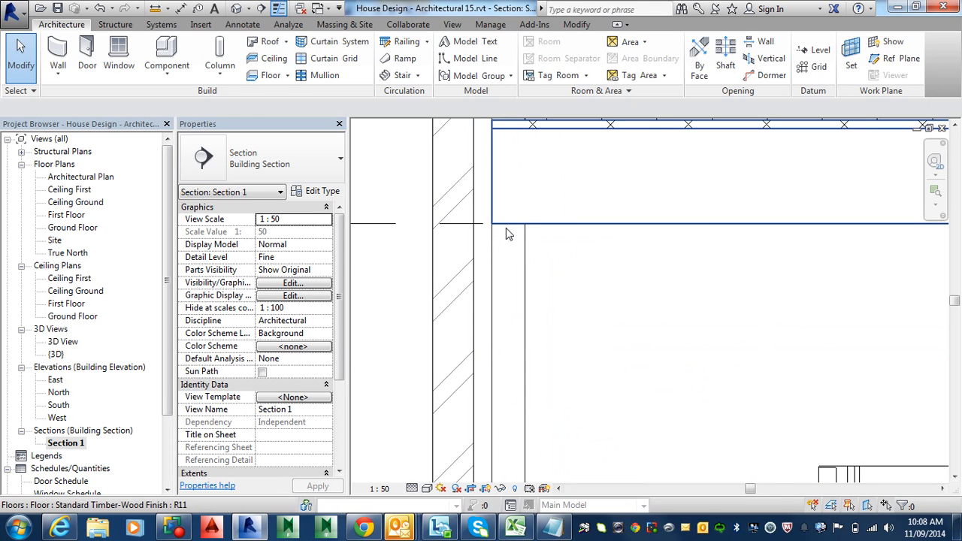
middle_click_drag(506, 232, 522, 448)
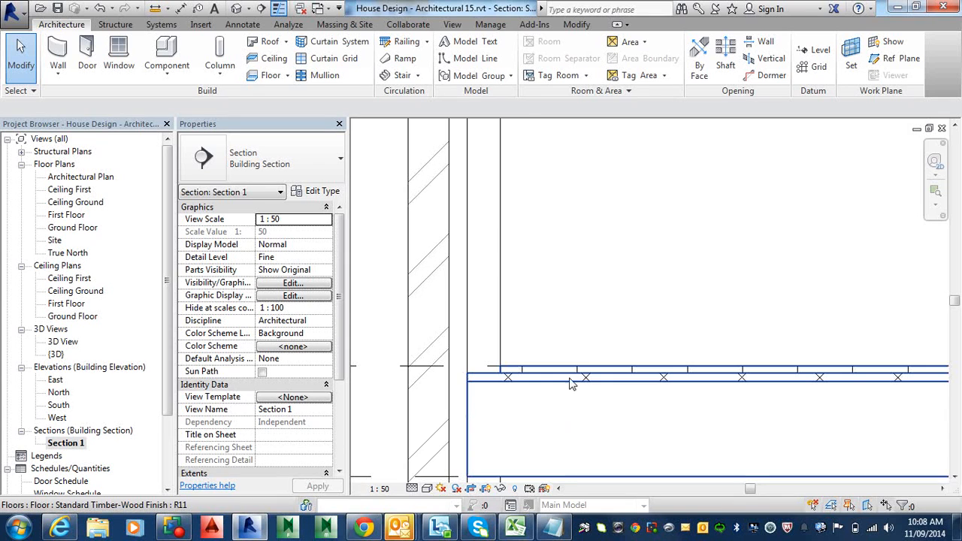
Examine the full Section 1 view, comparing the floor, walls and roof with the Ground Floor, First Floor and ceiling levels.
scroll(569, 384, "down", 2)
scroll(526, 414, "down", 3)
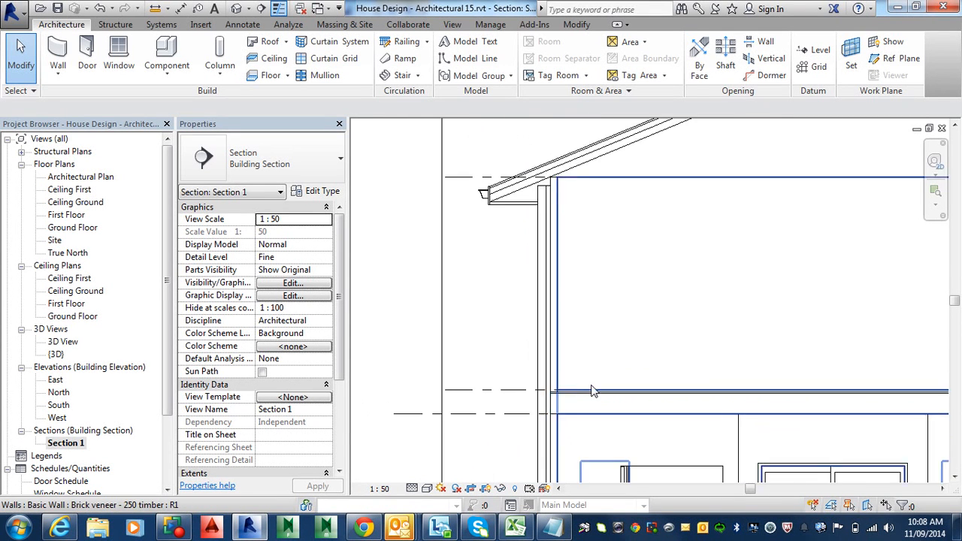
middle_click_drag(593, 391, 488, 328)
scroll(491, 329, "down", 3)
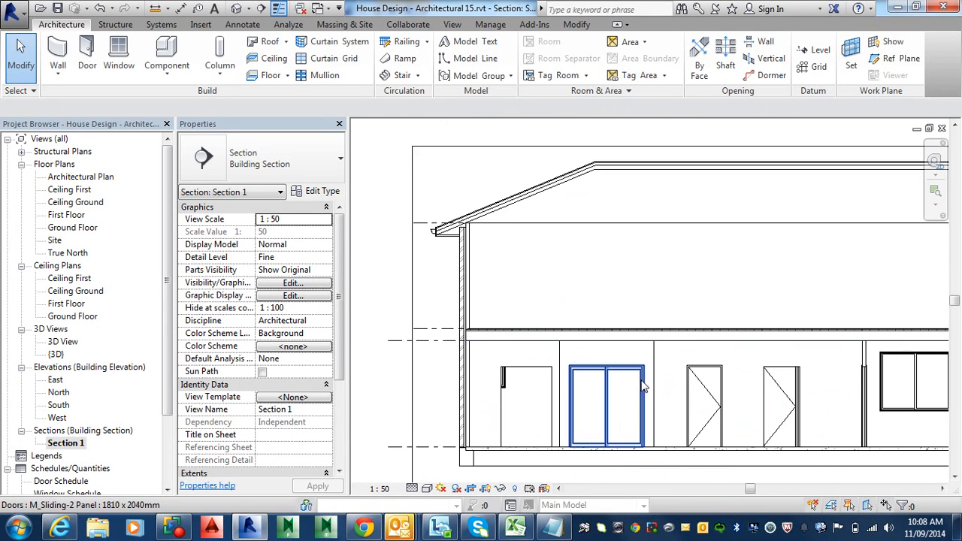
middle_click_drag(649, 391, 579, 359)
scroll(573, 351, "down", 2)
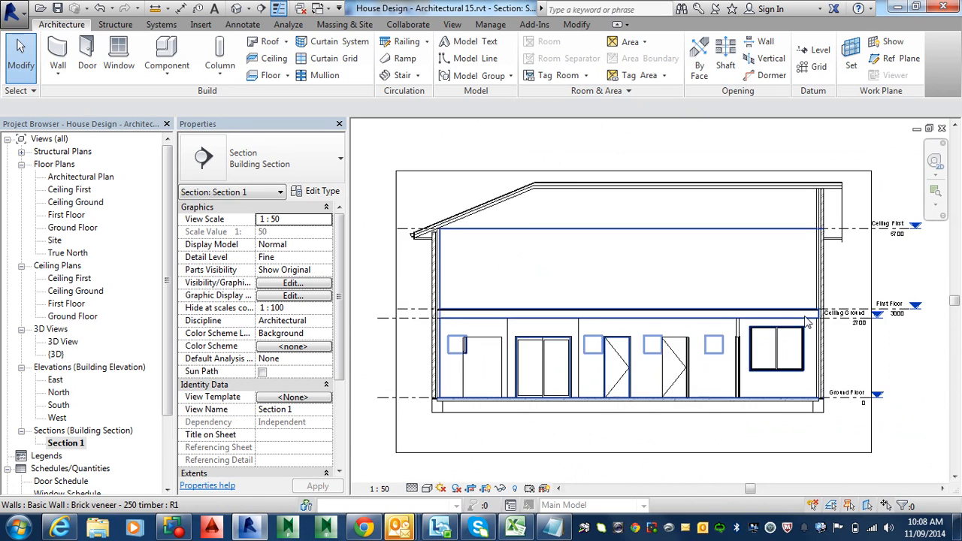
scroll(807, 321, "up", 2)
scroll(808, 344, "down", 2)
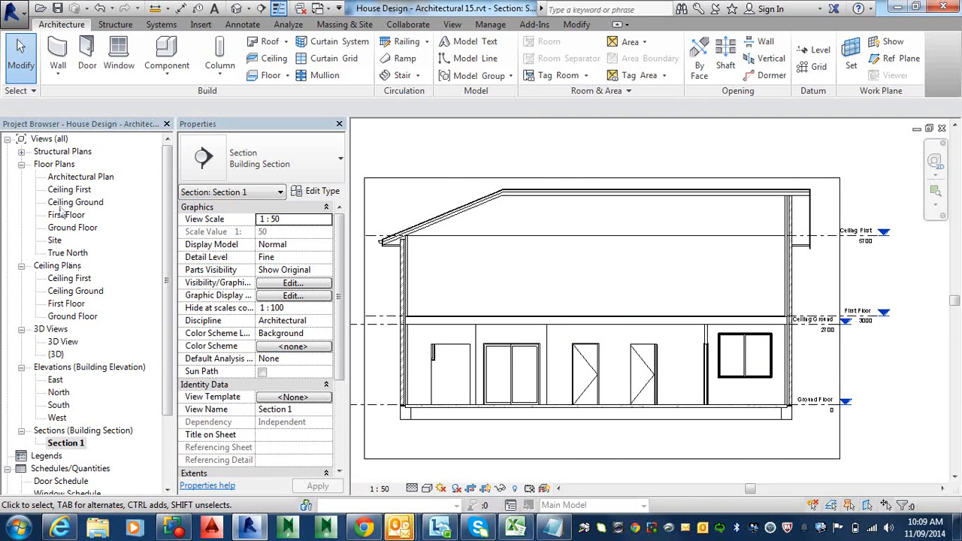
Open the First Floor ceiling plan with the whole upper storey in view.
double_click(66, 304)
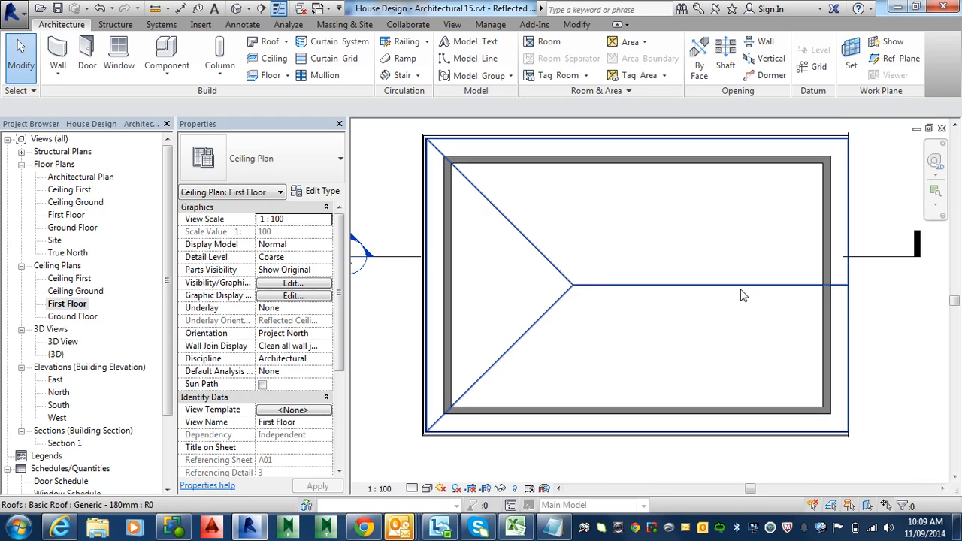
middle_click_drag(691, 296, 715, 284)
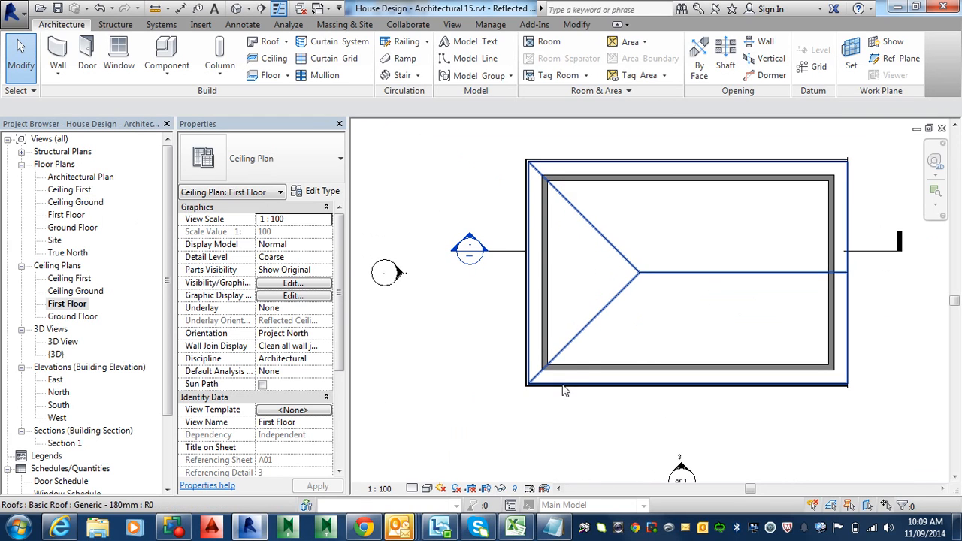